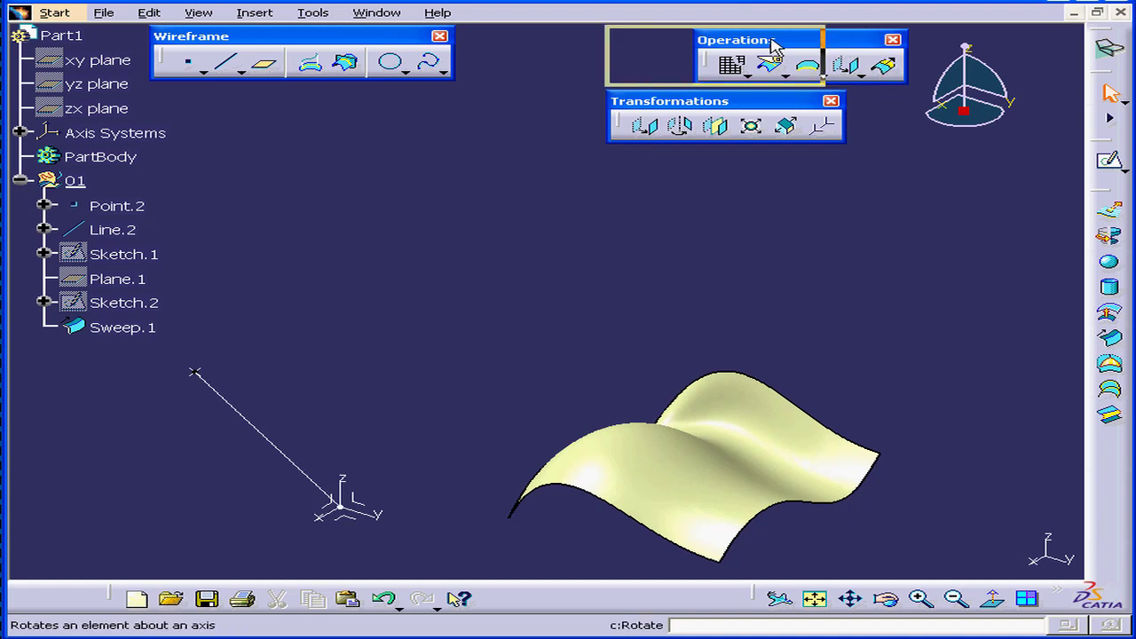
# Step: Translate Sweep.1 by 40 mm along the absolute Z axis, using the Direction, distance vector definition, and preview it
pyautogui.moveTo(726, 109); pyautogui.dragTo(857, 45)
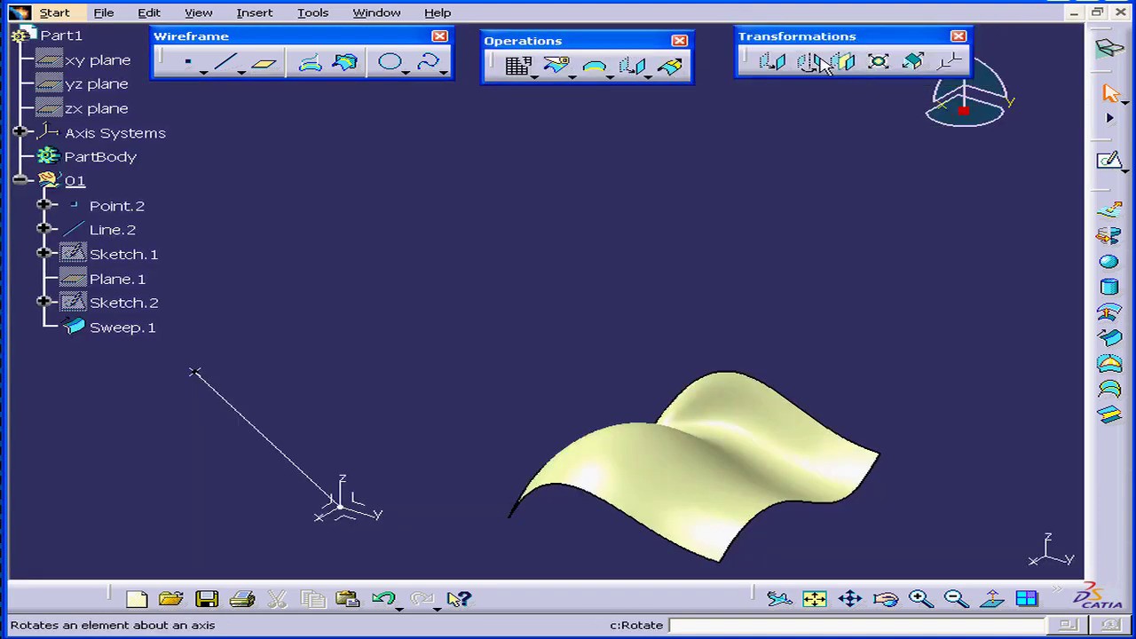
pyautogui.click(775, 61)
pyautogui.moveTo(881, 71); pyautogui.dragTo(861, 92)
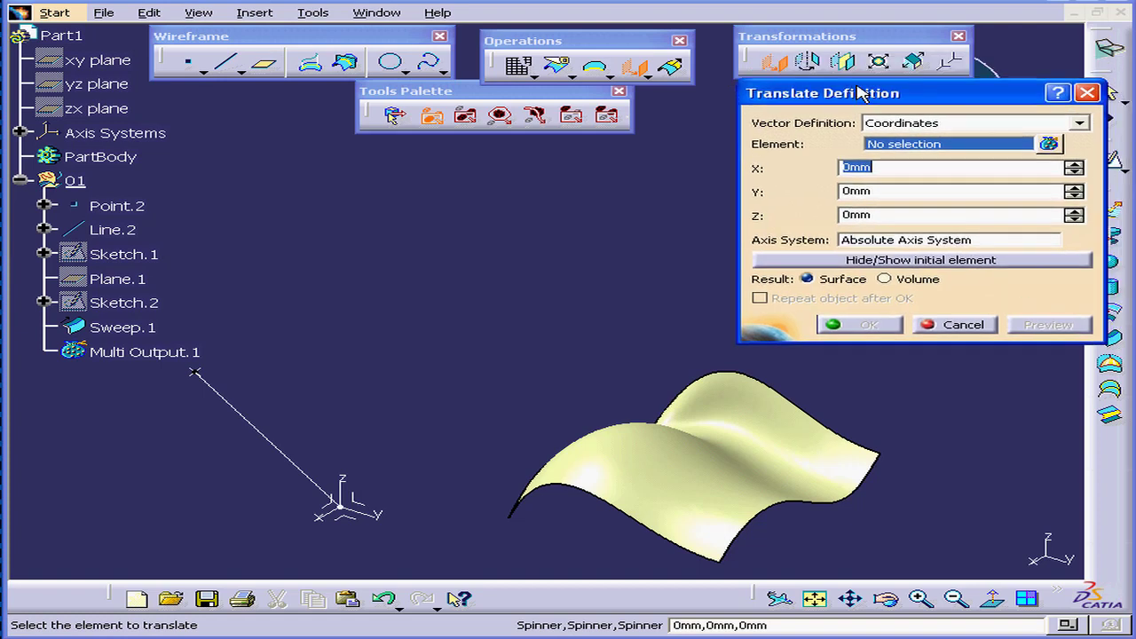
pyautogui.click(1079, 124)
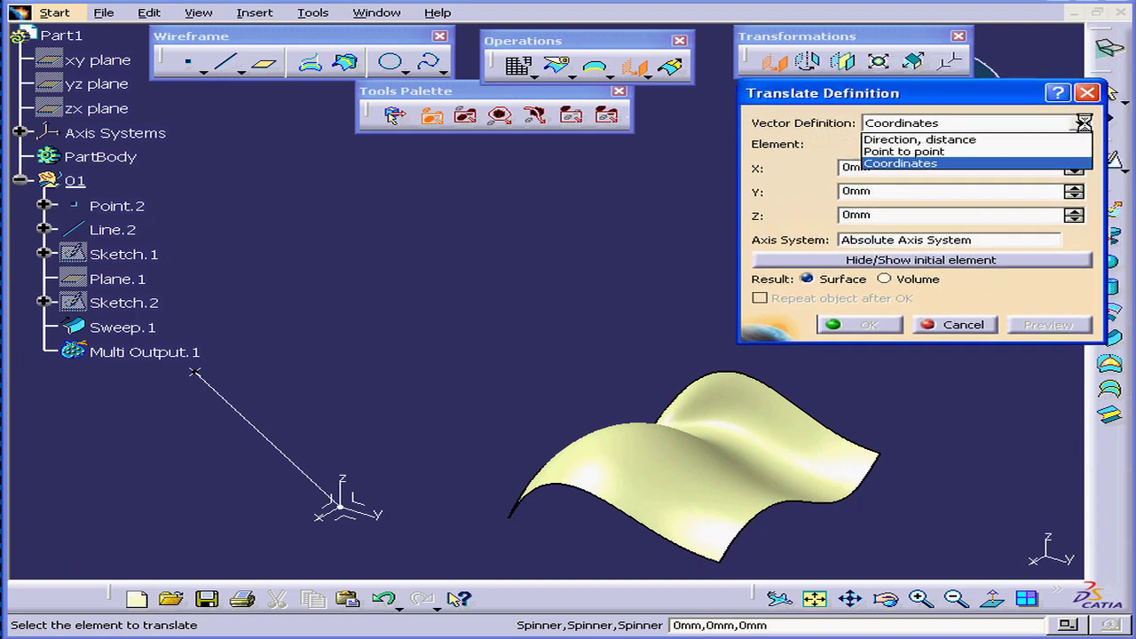
pyautogui.click(993, 144)
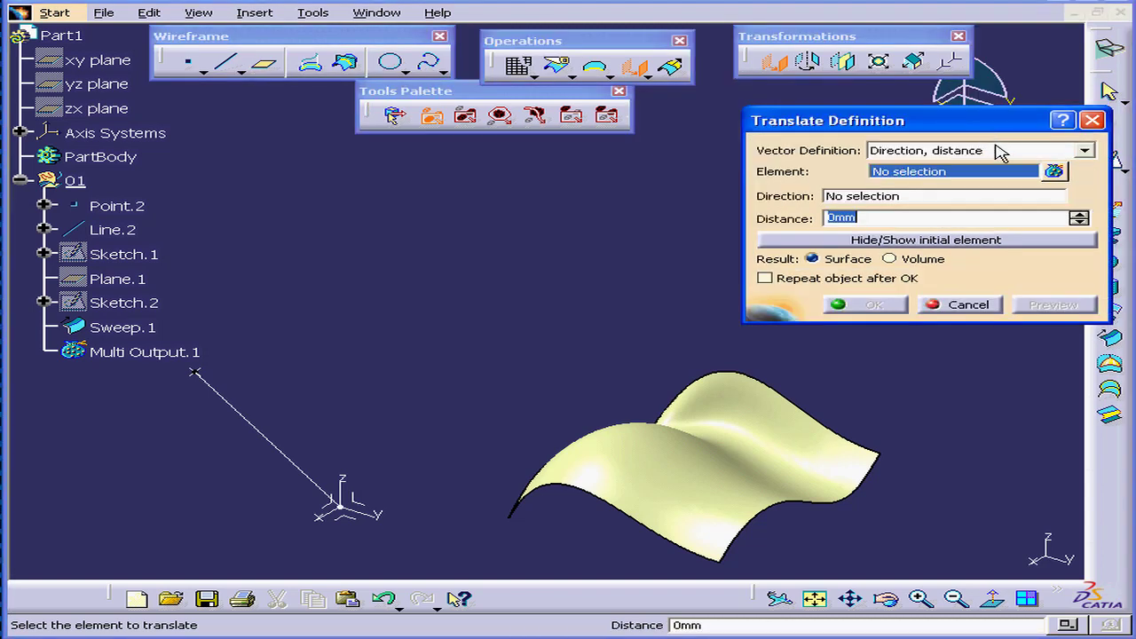
pyautogui.click(142, 326)
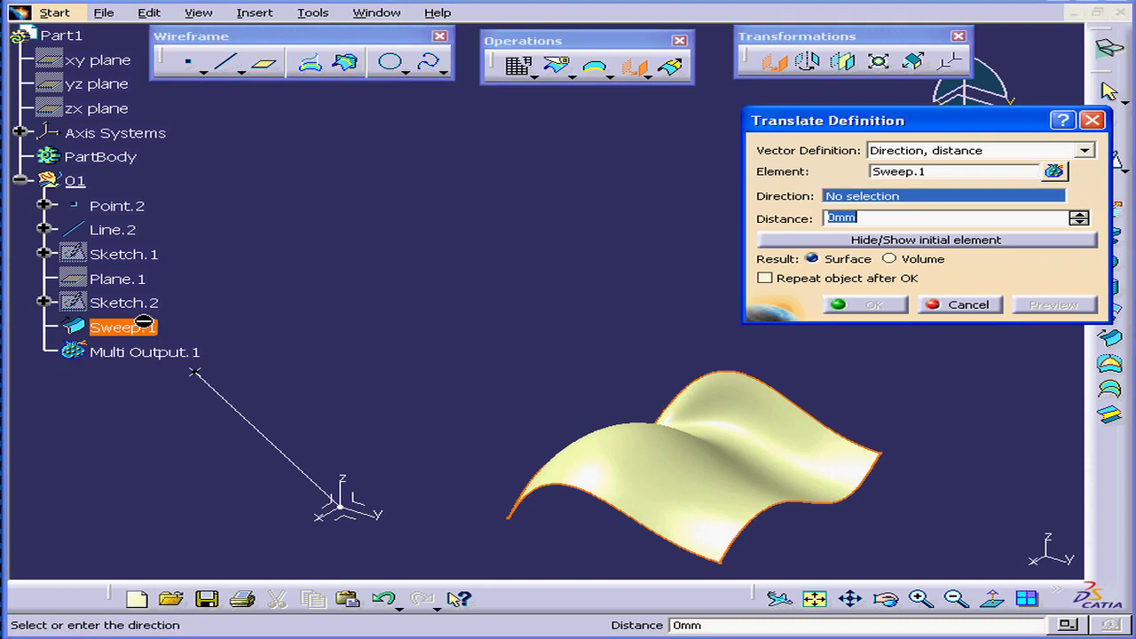
pyautogui.click(1055, 173)
pyautogui.moveTo(318, 451); pyautogui.dragTo(936, 213)
pyautogui.click(1002, 205)
pyautogui.click(340, 490)
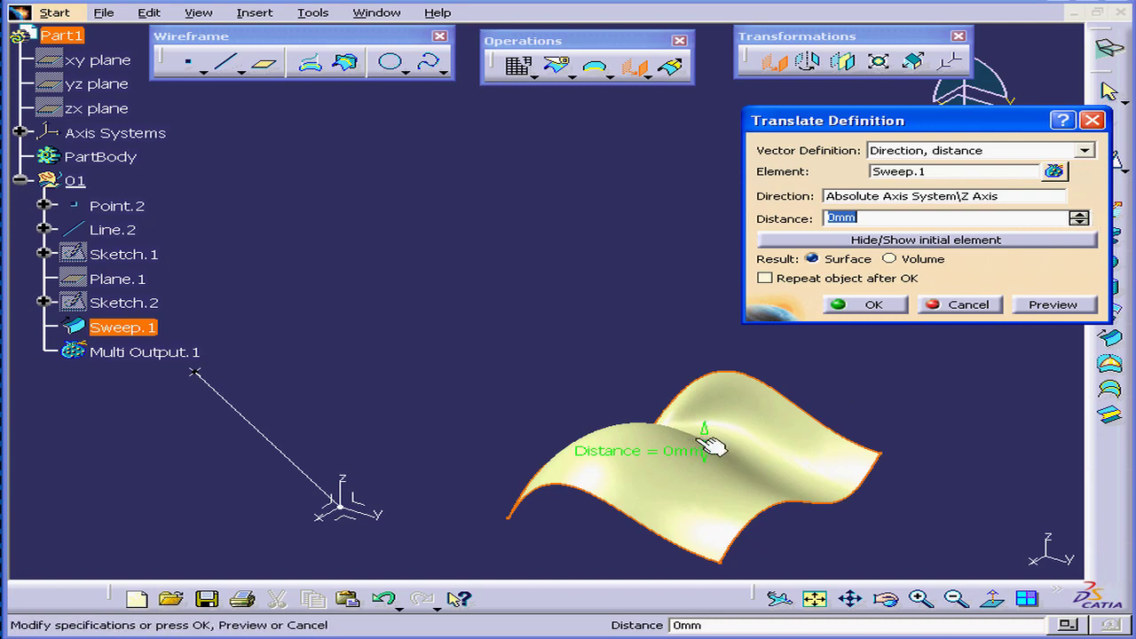
pyautogui.moveTo(702, 441); pyautogui.dragTo(710, 353)
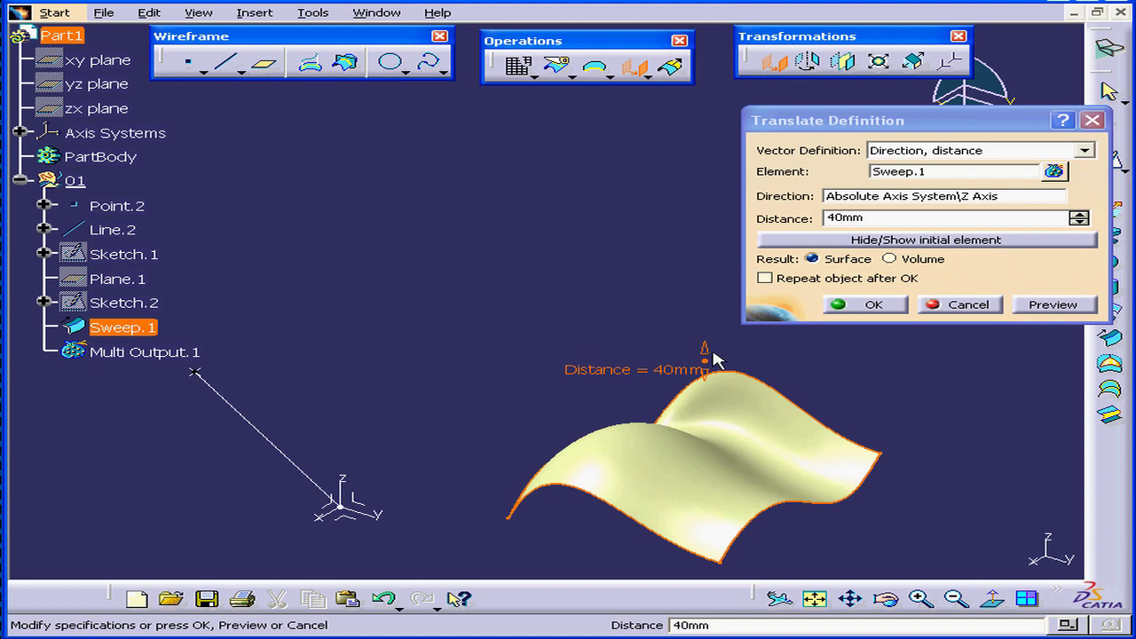
pyautogui.click(1053, 306)
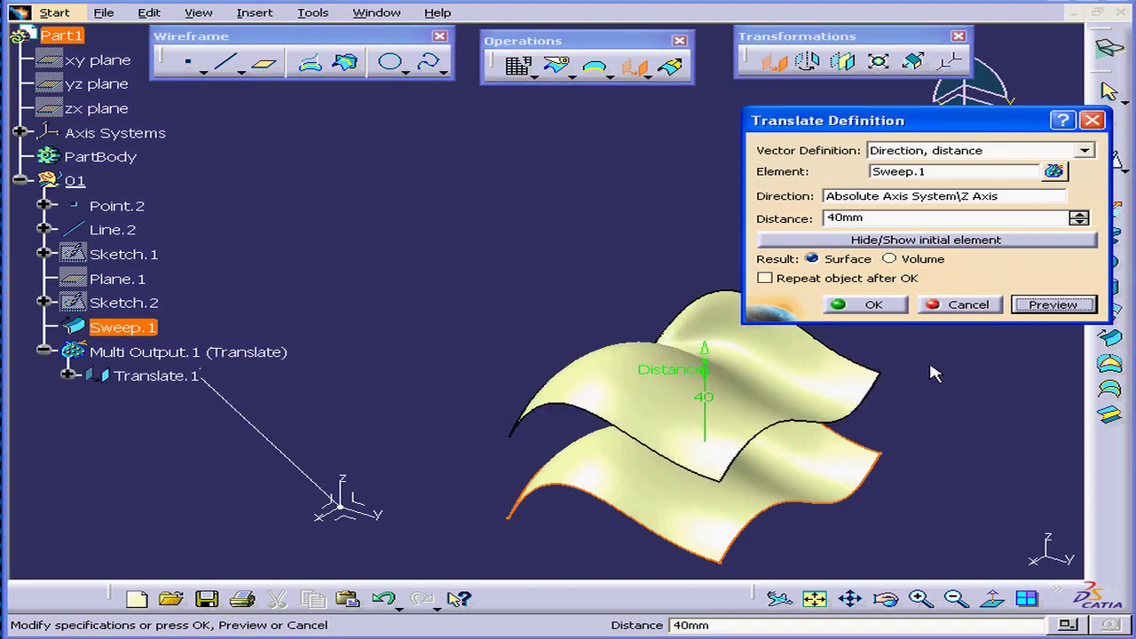
# Step: Apply the translation with object repetition, adding 2 instances without creating them in a new body
pyautogui.click(765, 279)
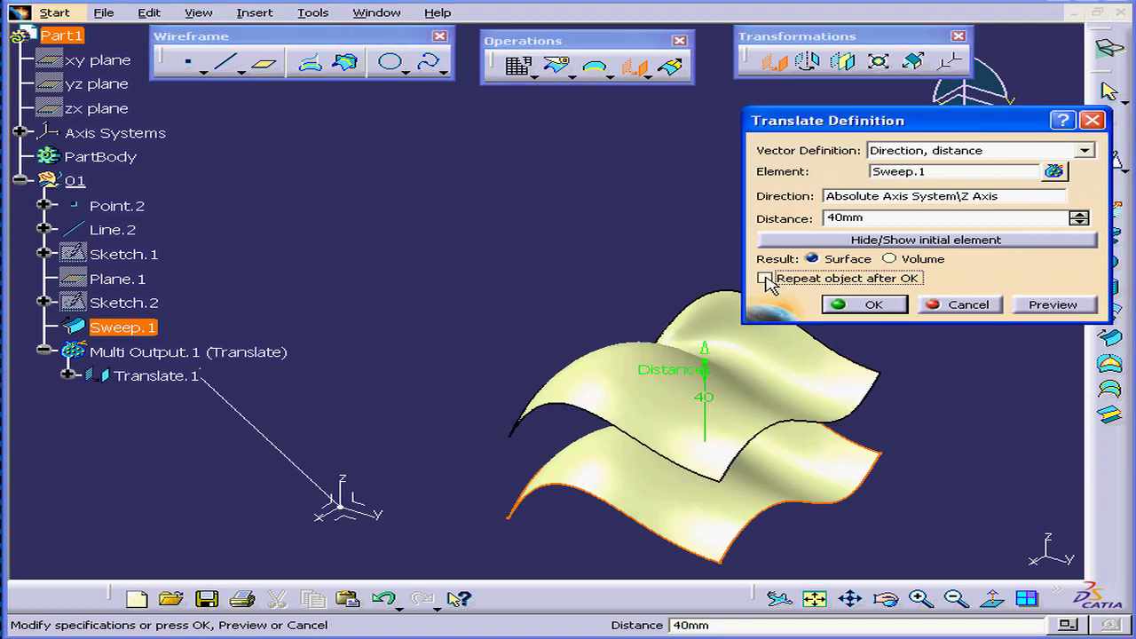
pyautogui.click(872, 304)
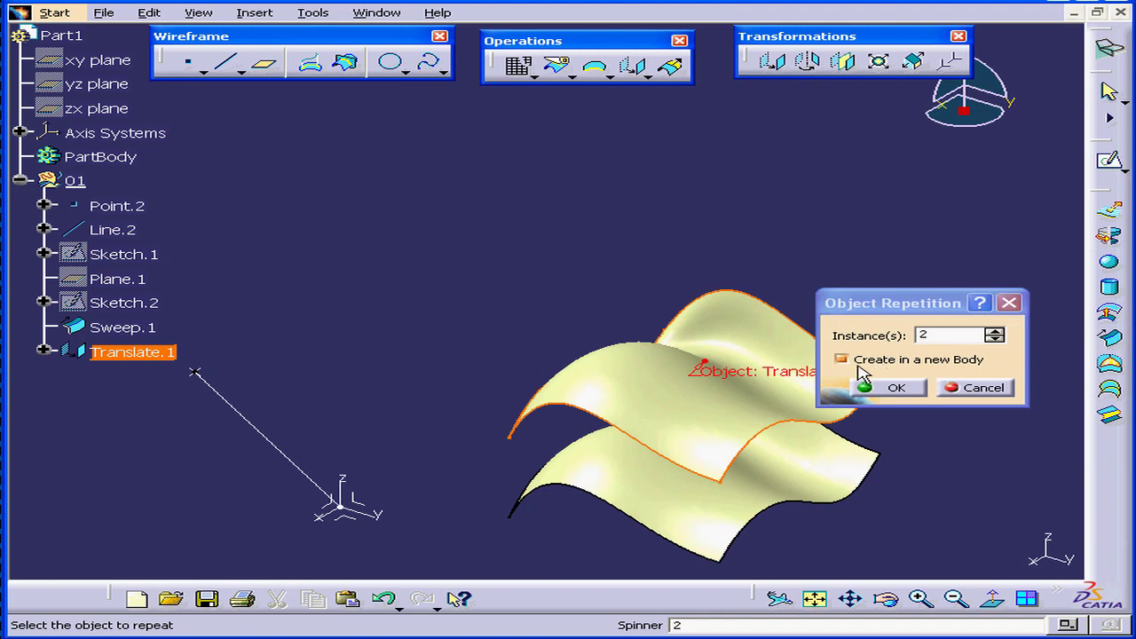
pyautogui.click(842, 360)
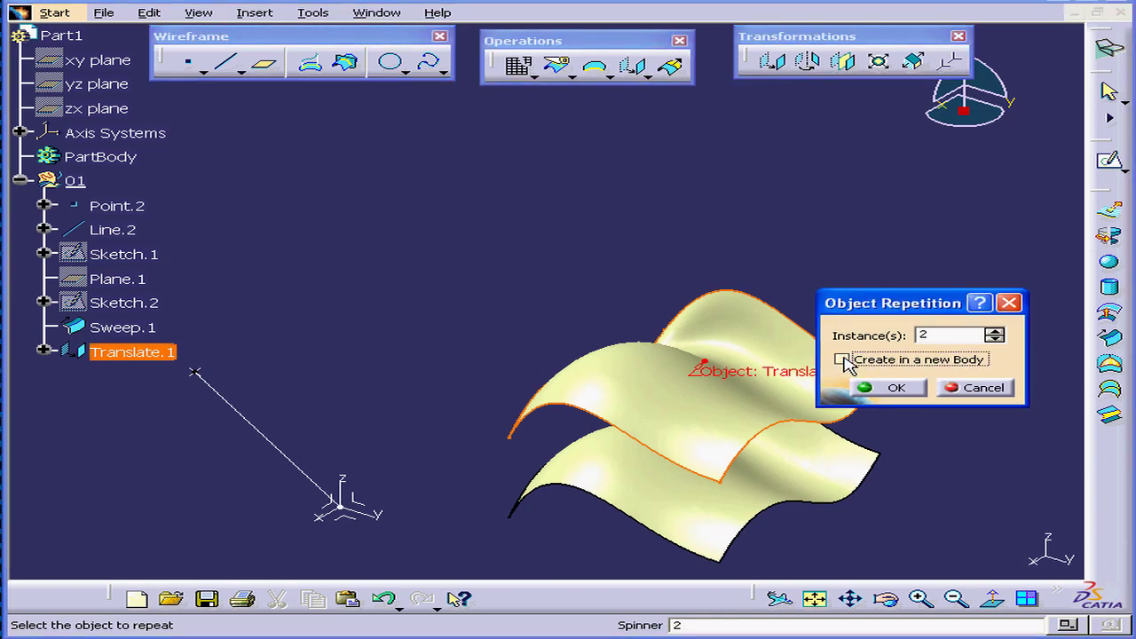
pyautogui.click(897, 387)
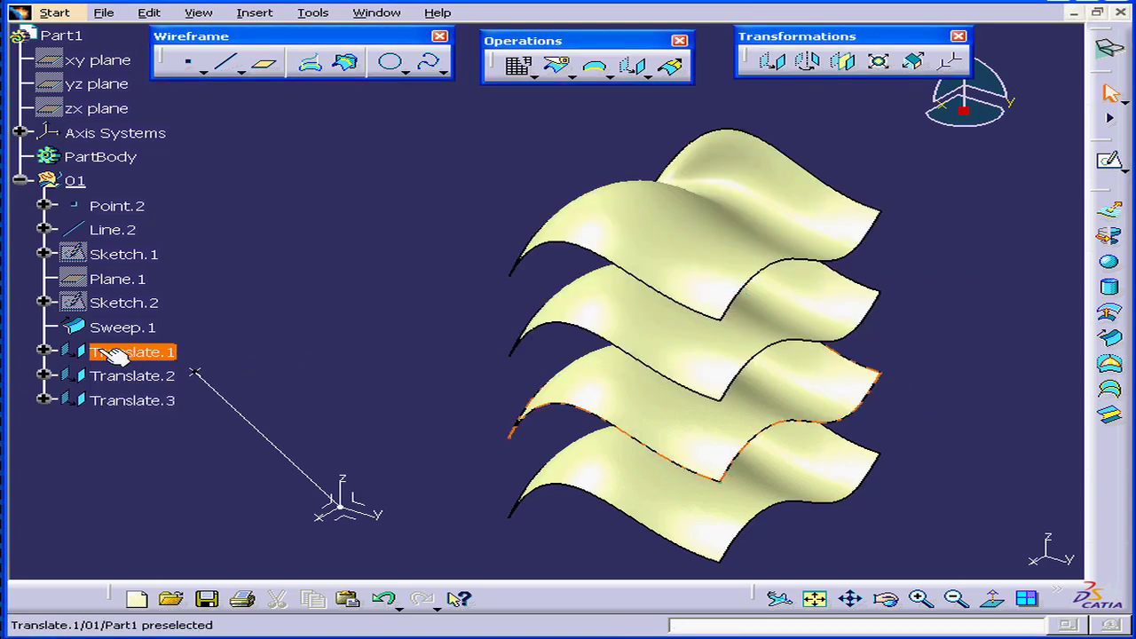
# Step: Set the Length parameter of Translate.1 to 20 mm and inspect the length formula of Translate.2
pyautogui.click(43, 352)
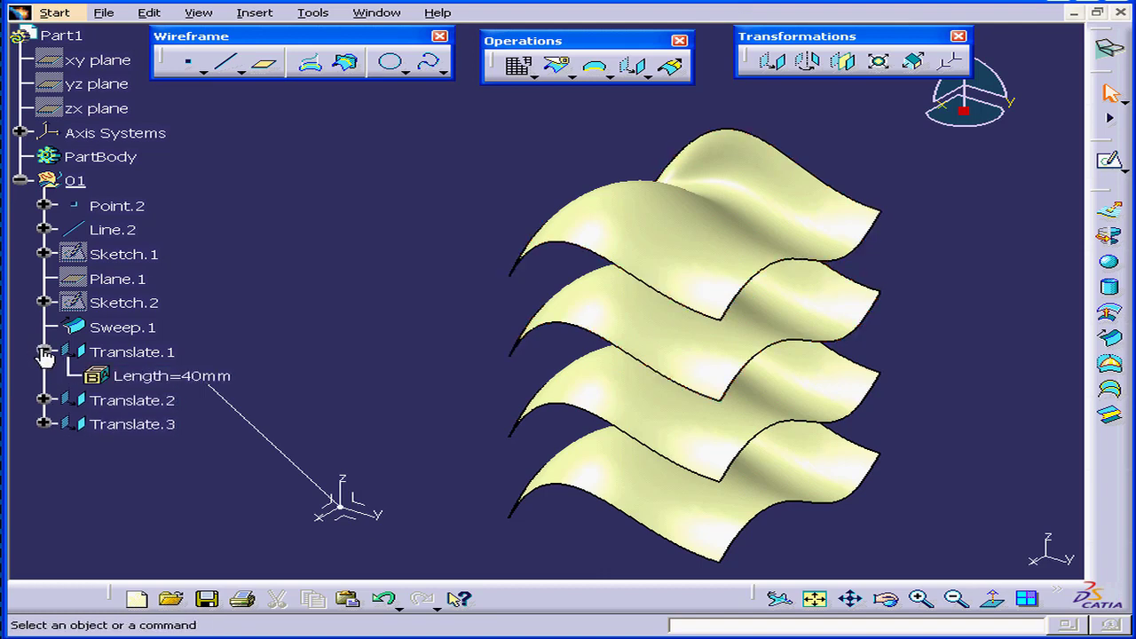
pyautogui.doubleClick(161, 378)
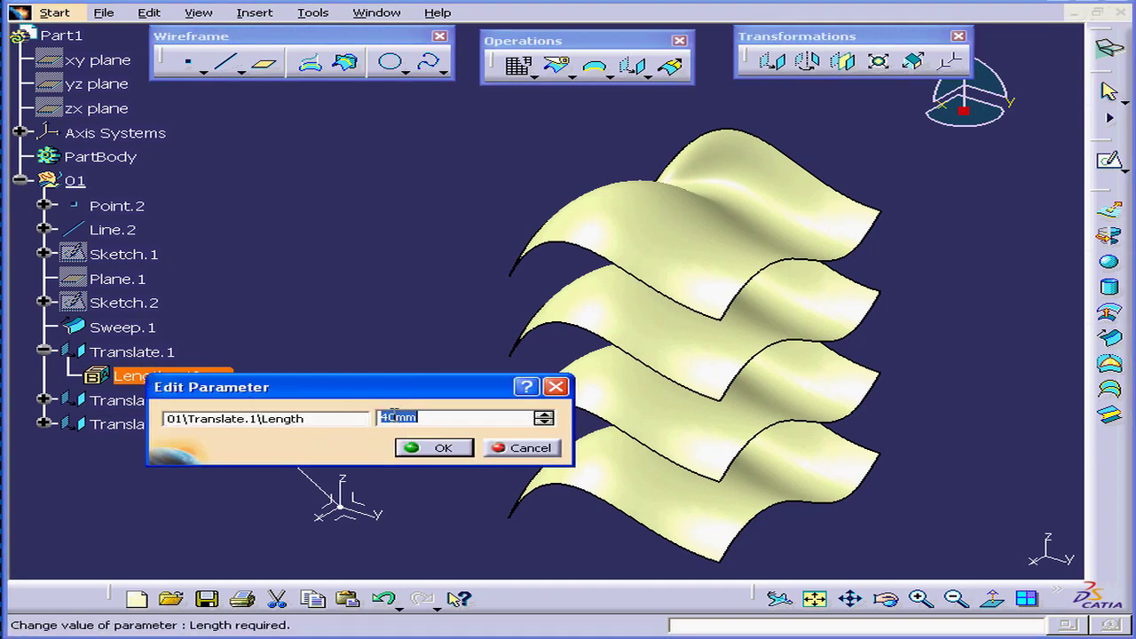
pyautogui.write('2')
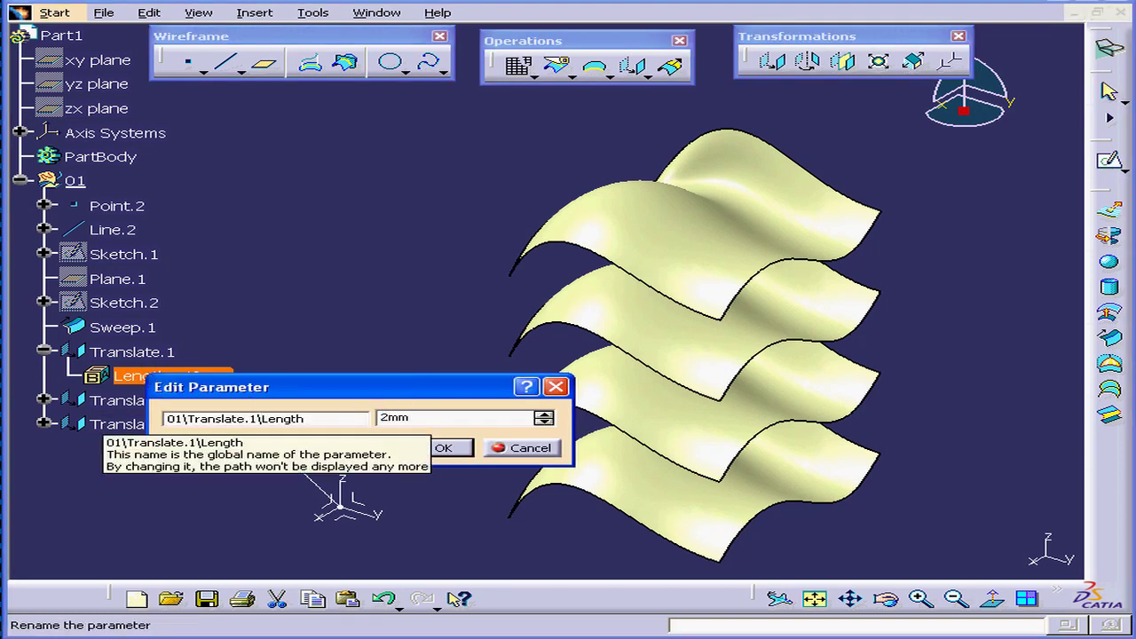
pyautogui.click(441, 447)
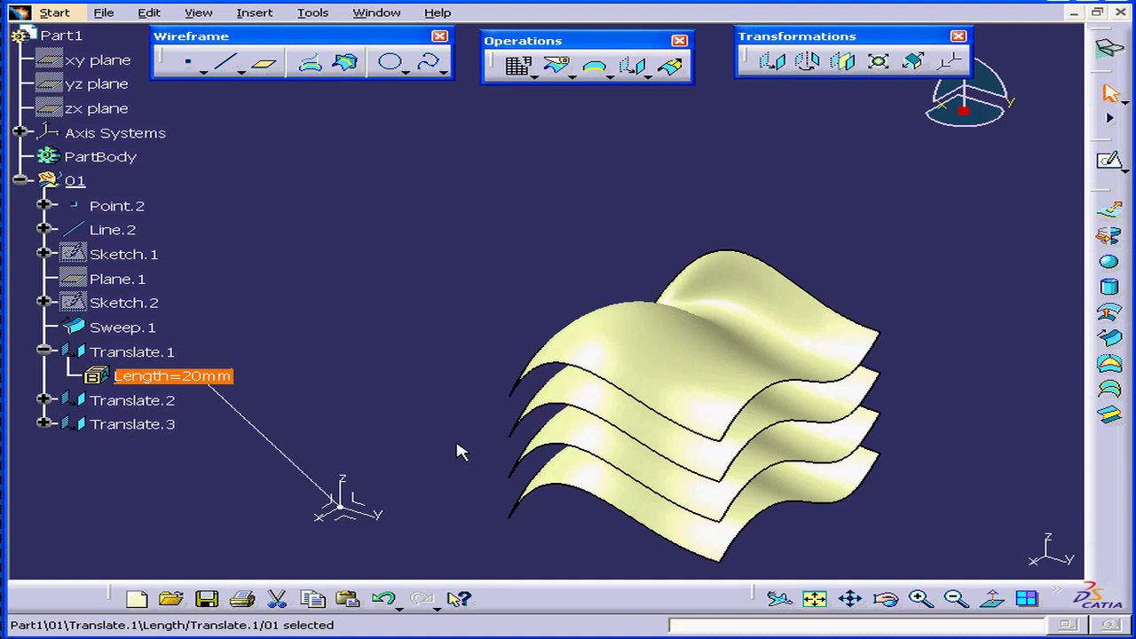
pyautogui.click(42, 351)
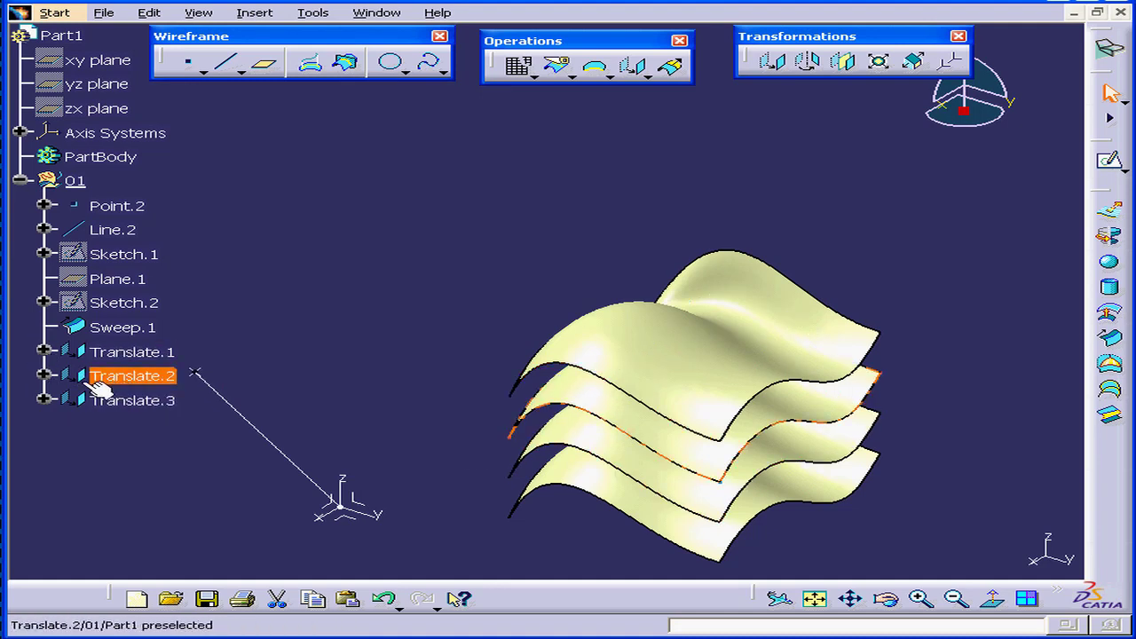
pyautogui.click(43, 376)
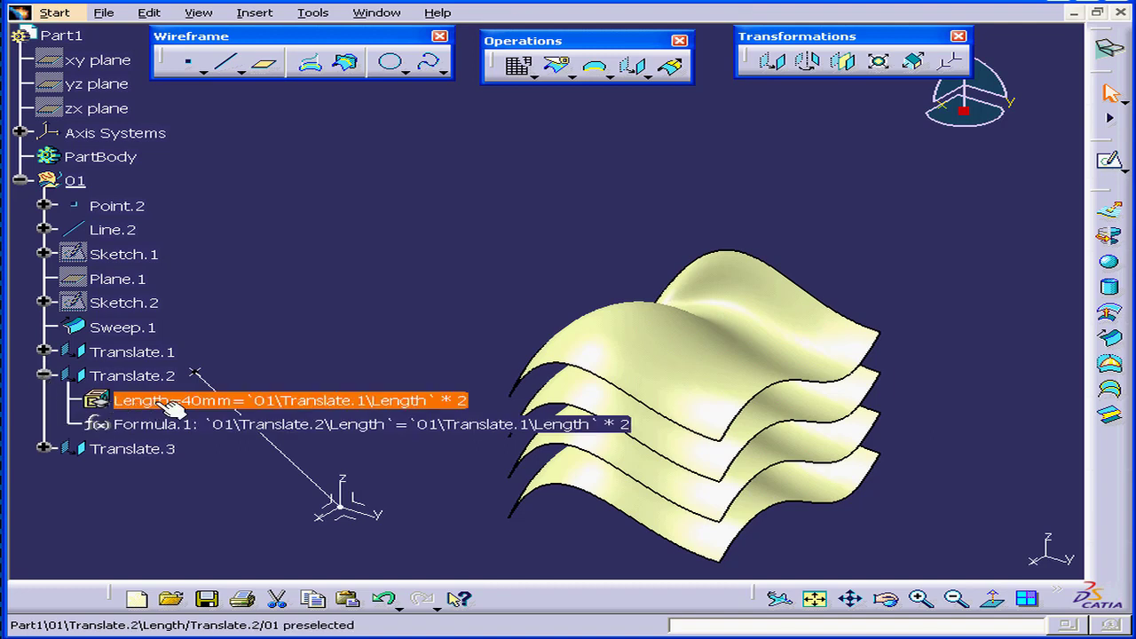
pyautogui.click(42, 375)
# Step: Delete the three translated surfaces, Translate.1 through Translate.3
pyautogui.click(87, 399)
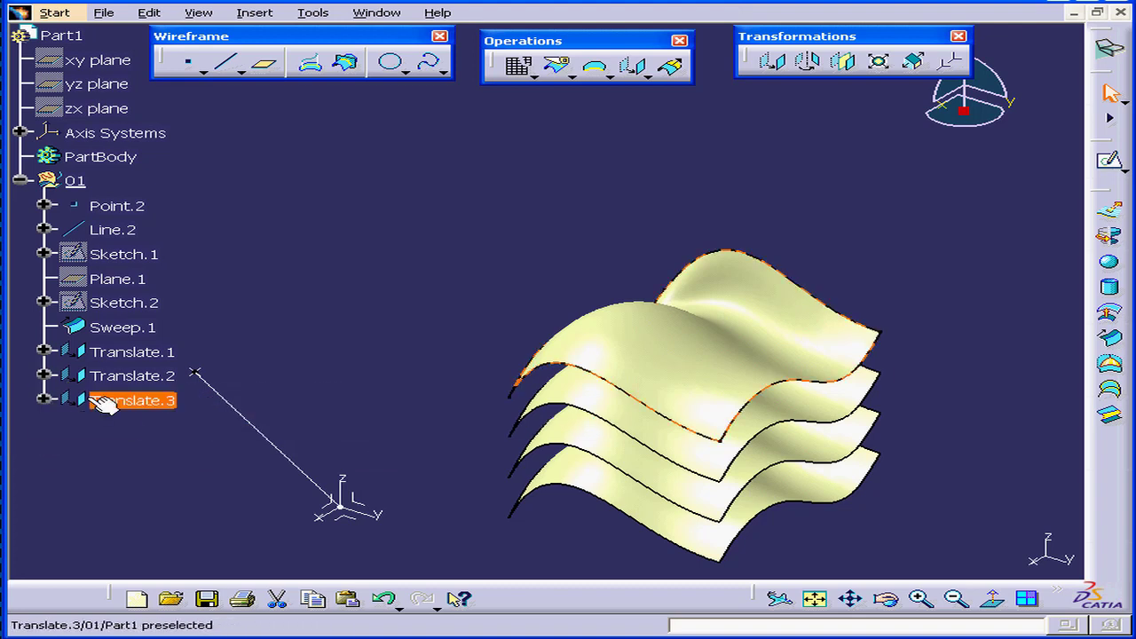
pyautogui.keyDown('shift'); pyautogui.click(118, 353); pyautogui.keyUp('shift')
pyautogui.rightClick(120, 355)
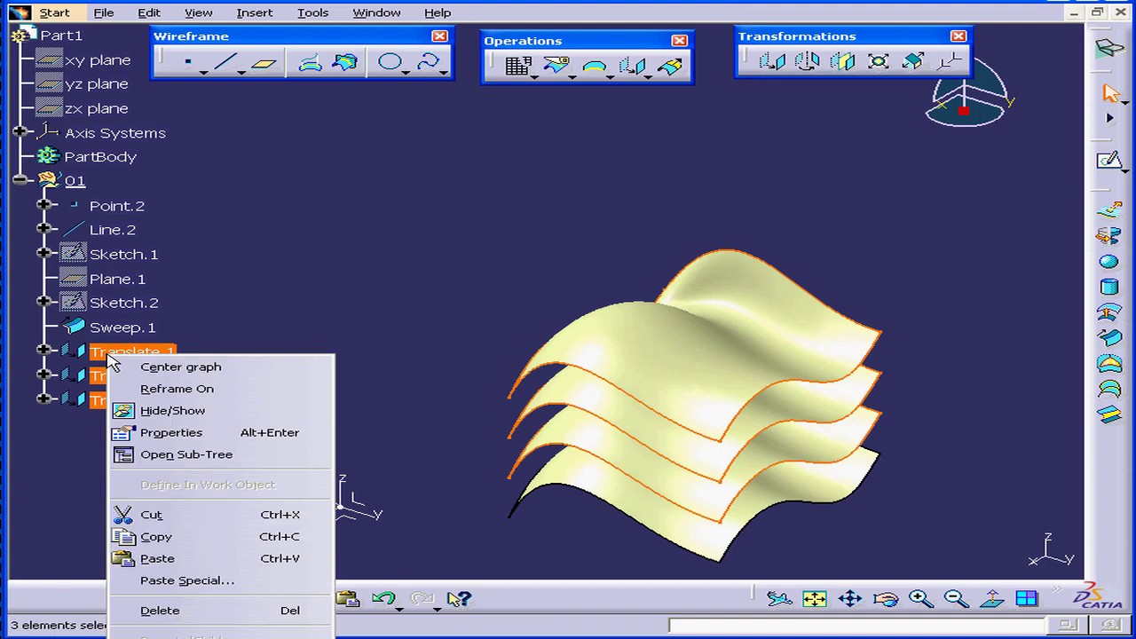
pyautogui.click(146, 610)
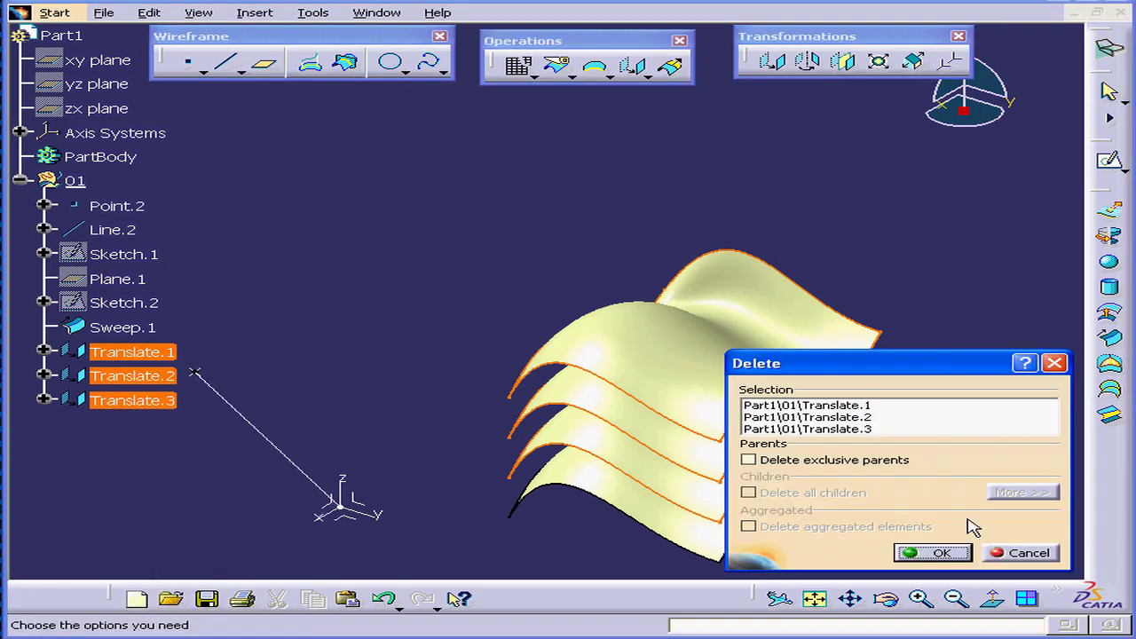
pyautogui.click(939, 552)
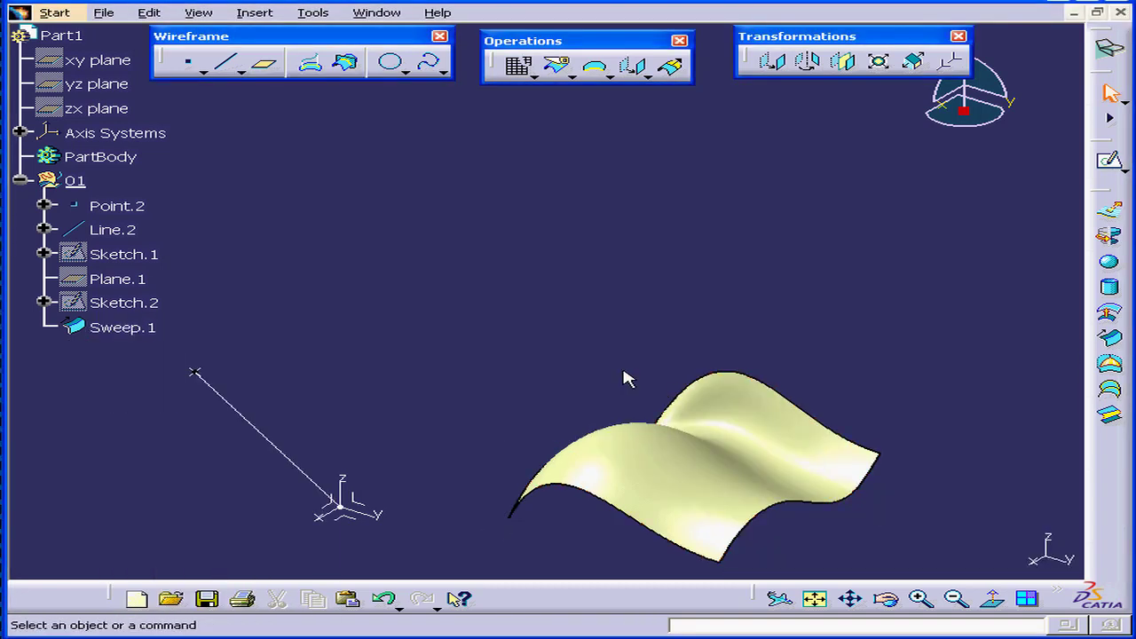
# Step: Translate Sweep.1 point to point, from its corner vertex to Point.2, keeping the initial element shown
pyautogui.click(774, 62)
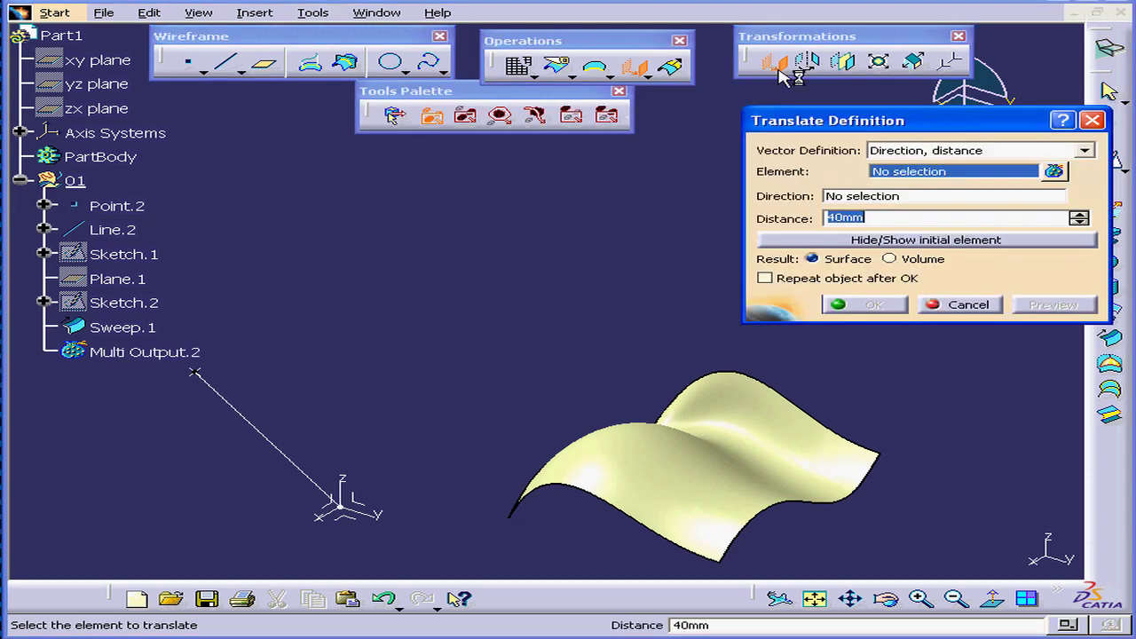
pyautogui.moveTo(843, 127); pyautogui.dragTo(815, 121)
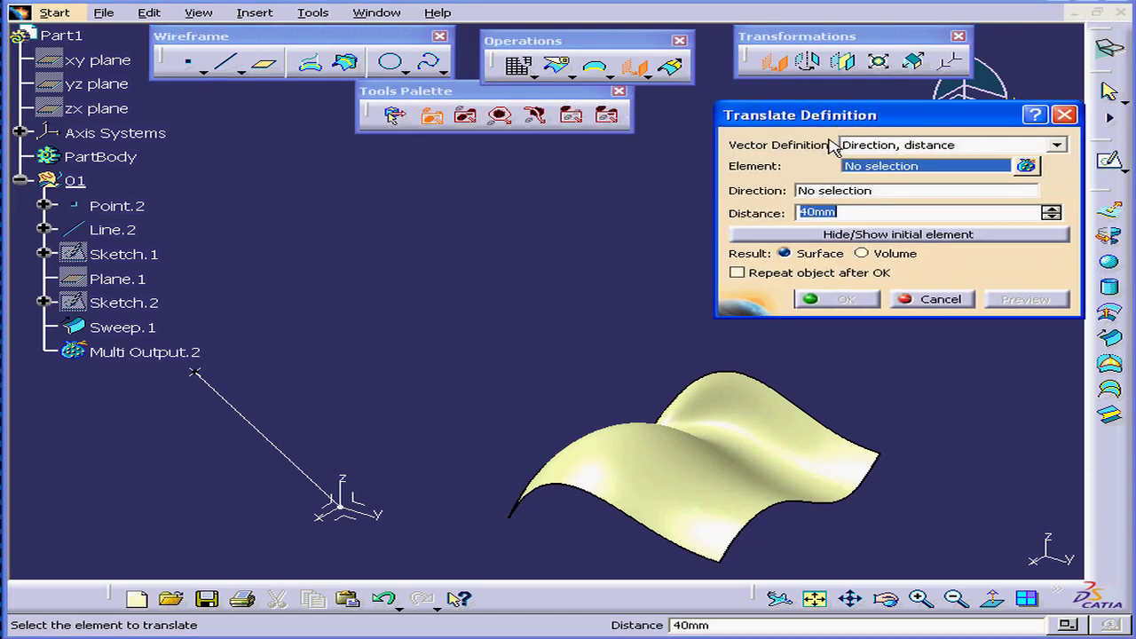
pyautogui.click(1056, 145)
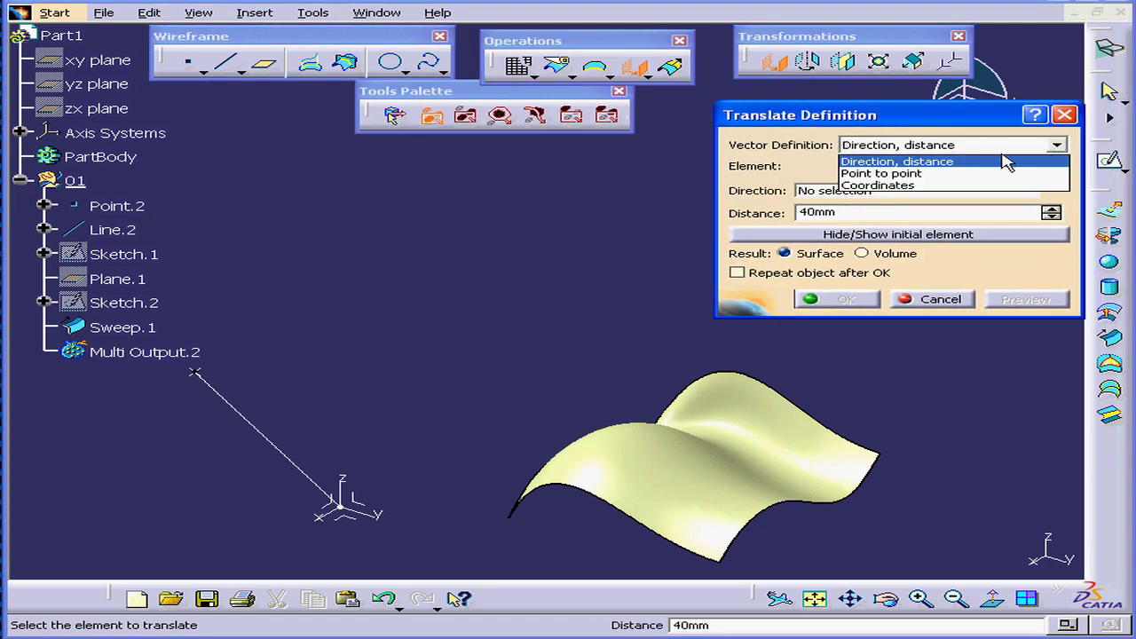
pyautogui.click(936, 174)
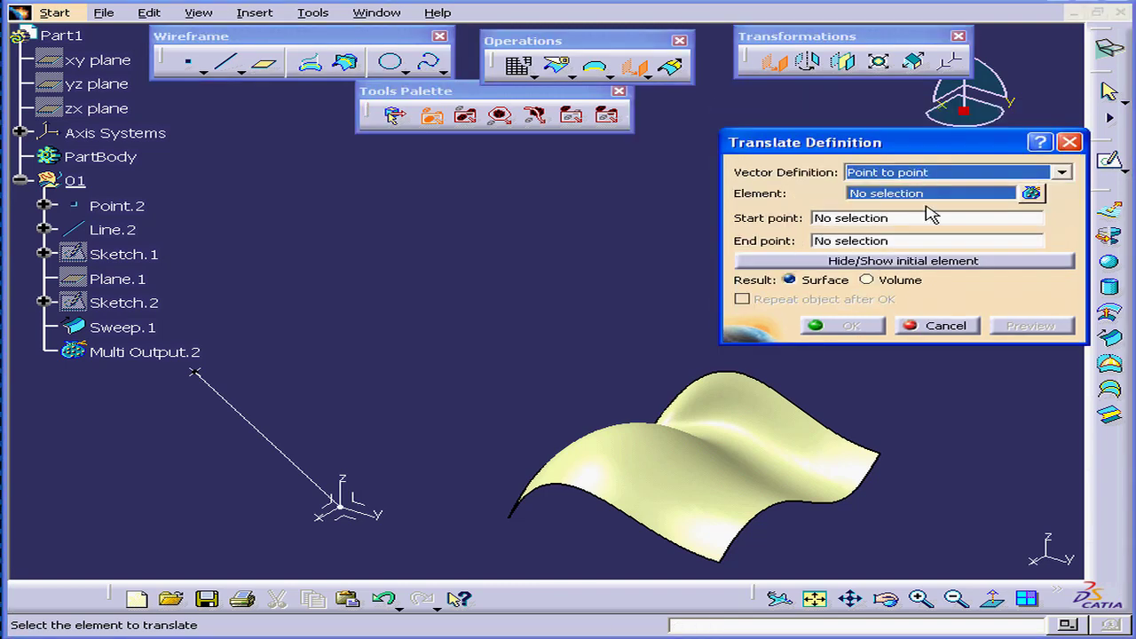
pyautogui.click(146, 328)
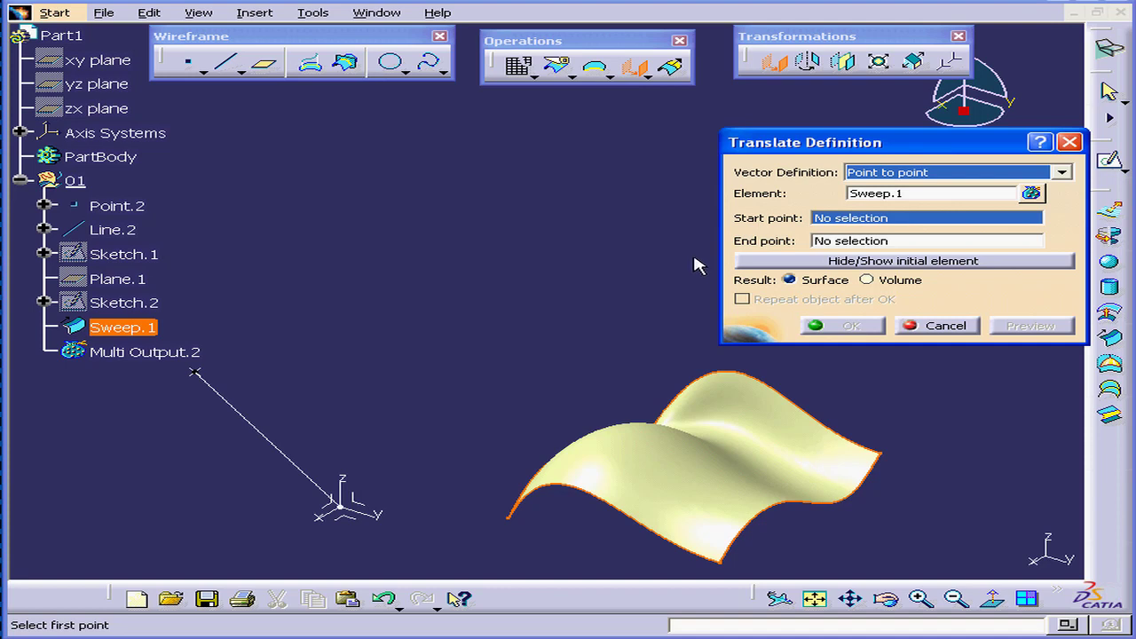
pyautogui.click(513, 521)
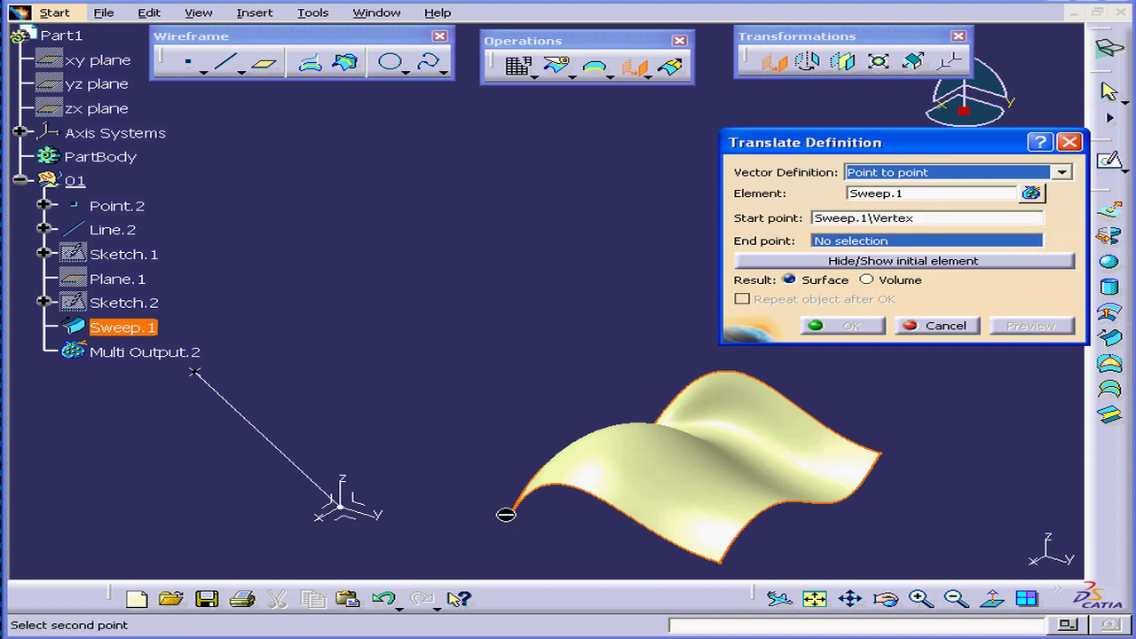
pyautogui.click(196, 373)
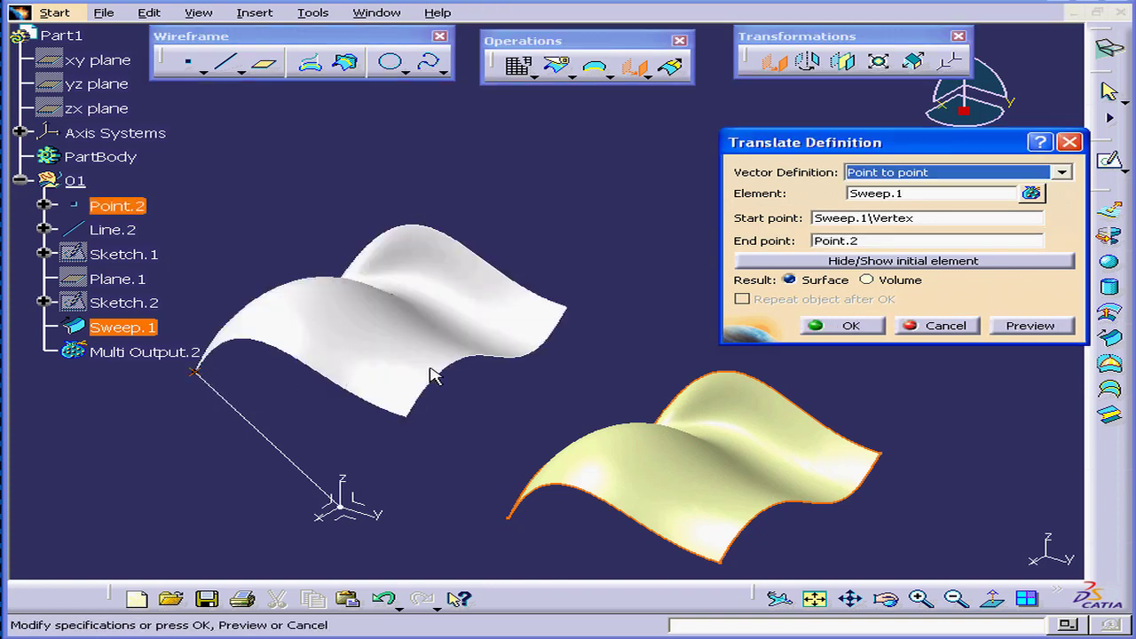
pyautogui.click(956, 263)
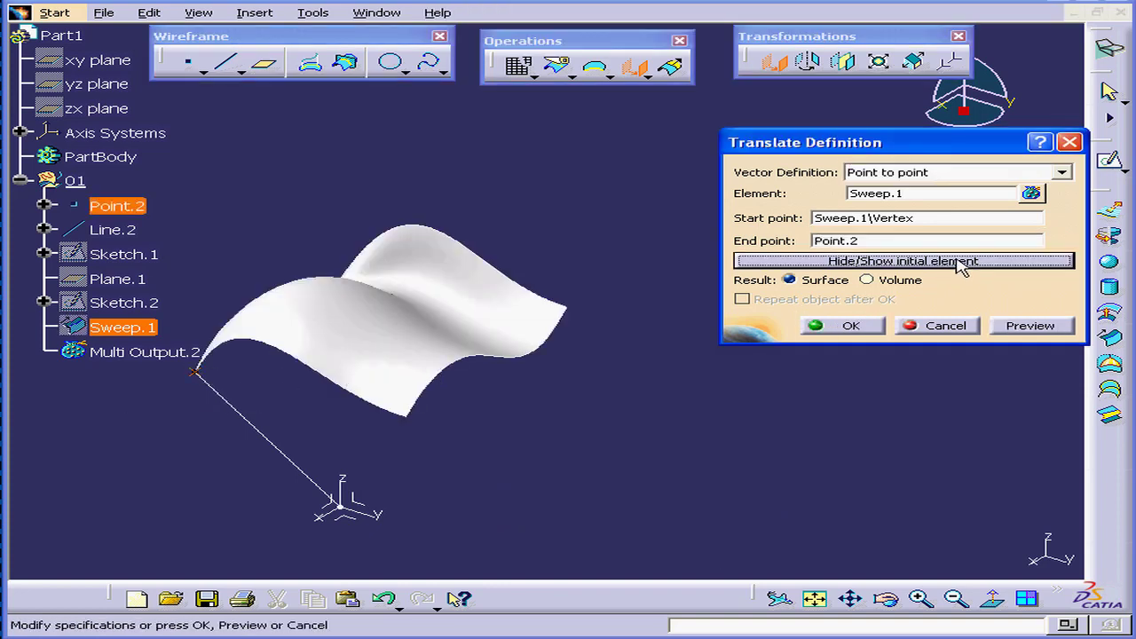
pyautogui.click(962, 263)
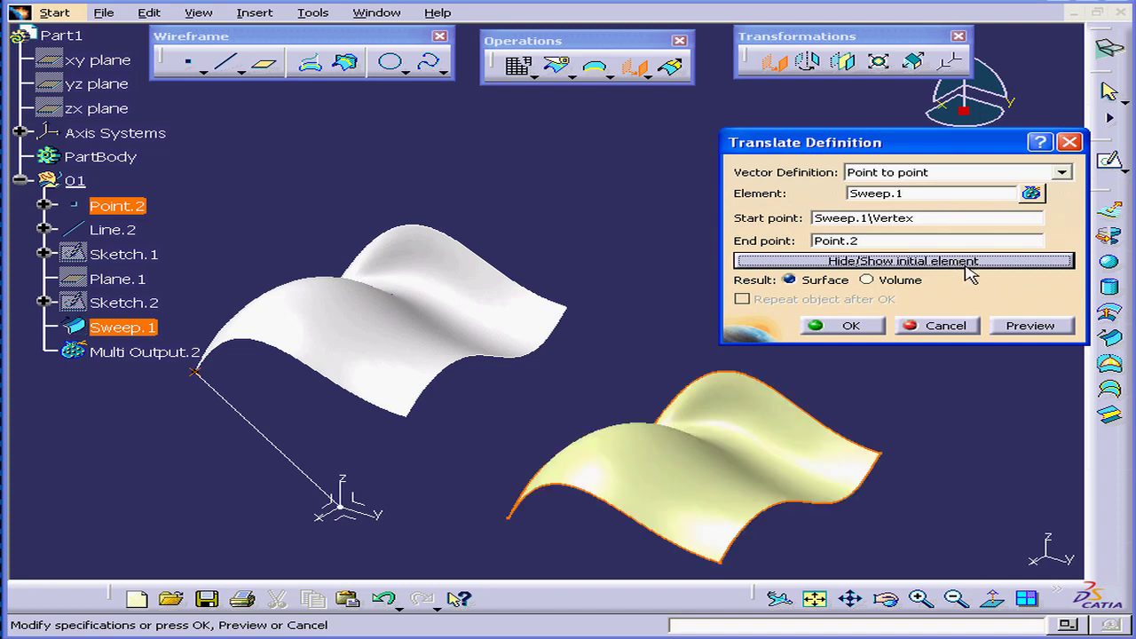
pyautogui.click(850, 326)
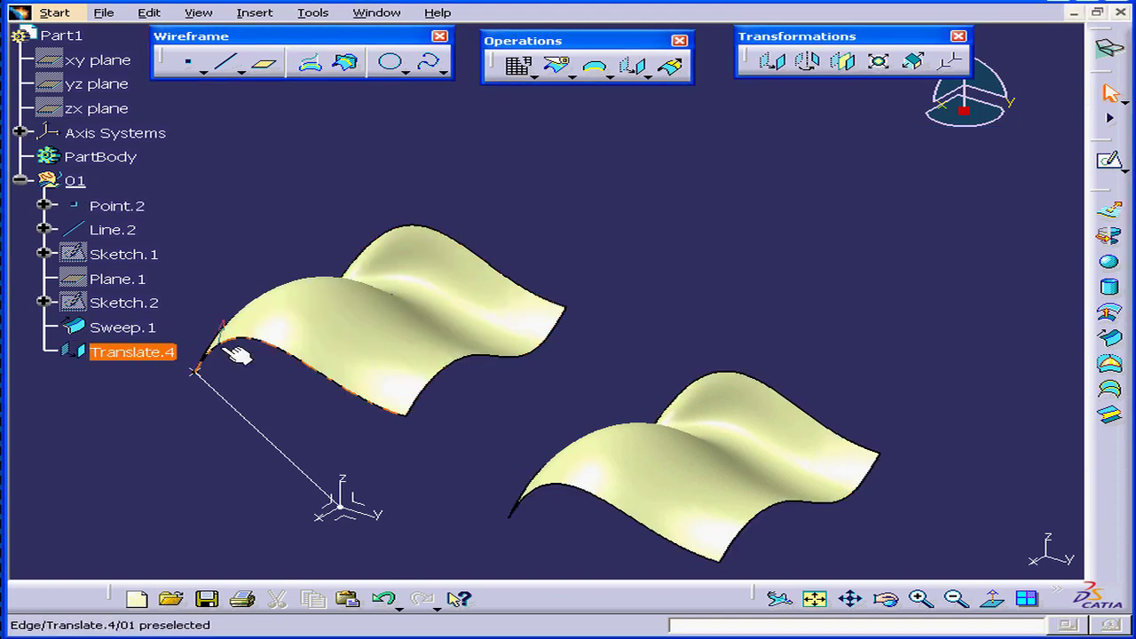
# Step: Delete the point-to-point translated surface
pyautogui.rightClick(113, 355)
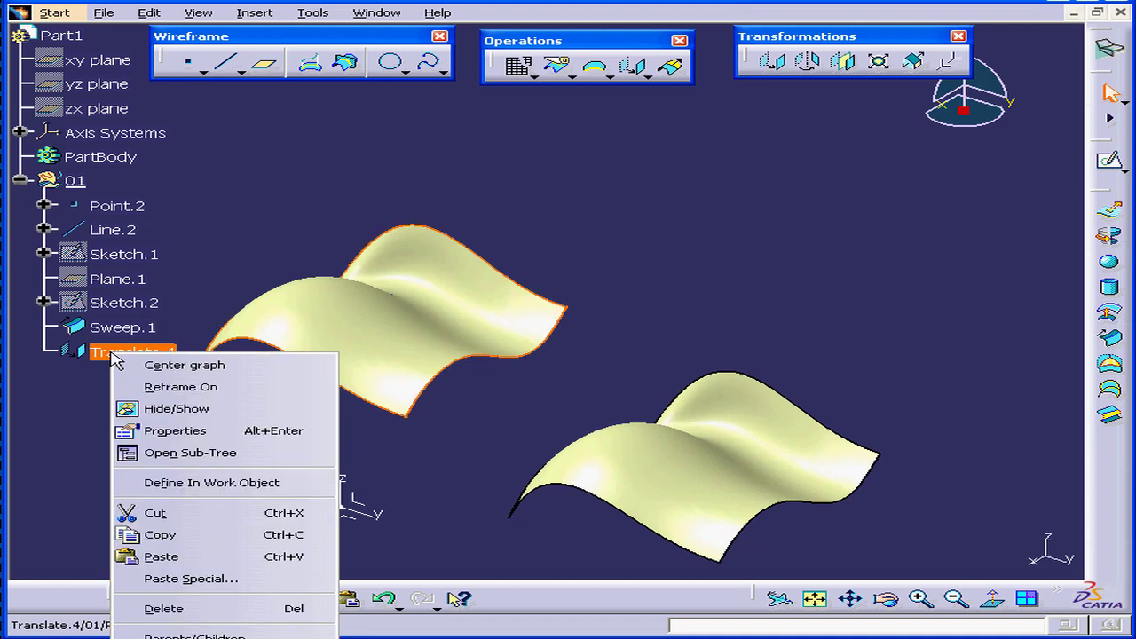
pyautogui.click(169, 609)
pyautogui.click(940, 552)
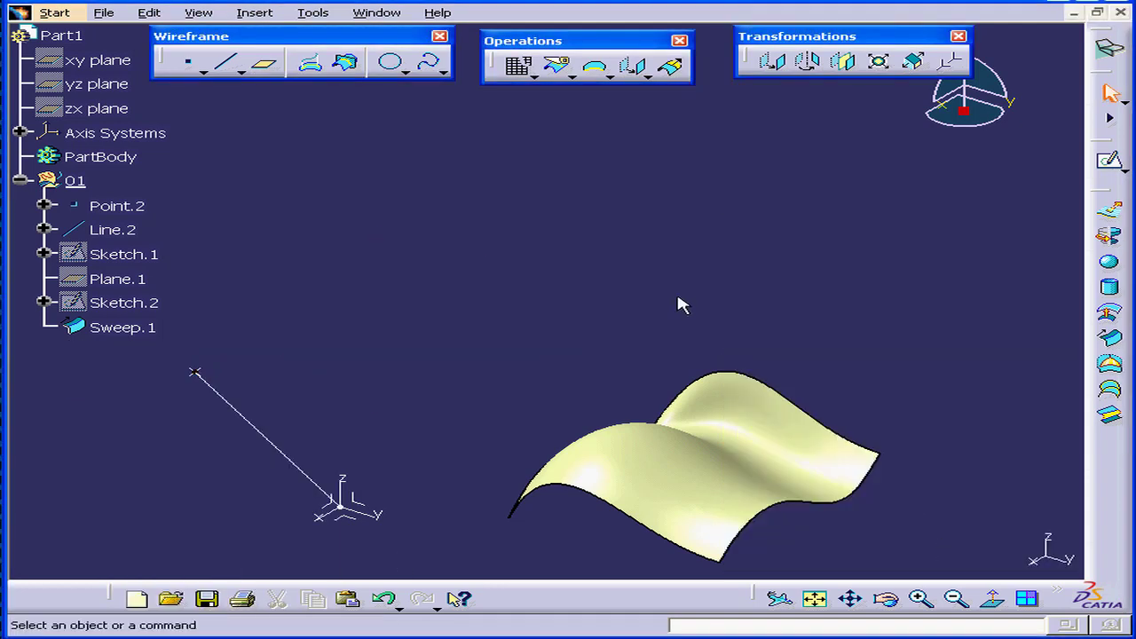
# Step: Start a translation of Sweep.1 with the Coordinates vector definition and locate the Absolute Axis System in the specification tree
pyautogui.click(777, 66)
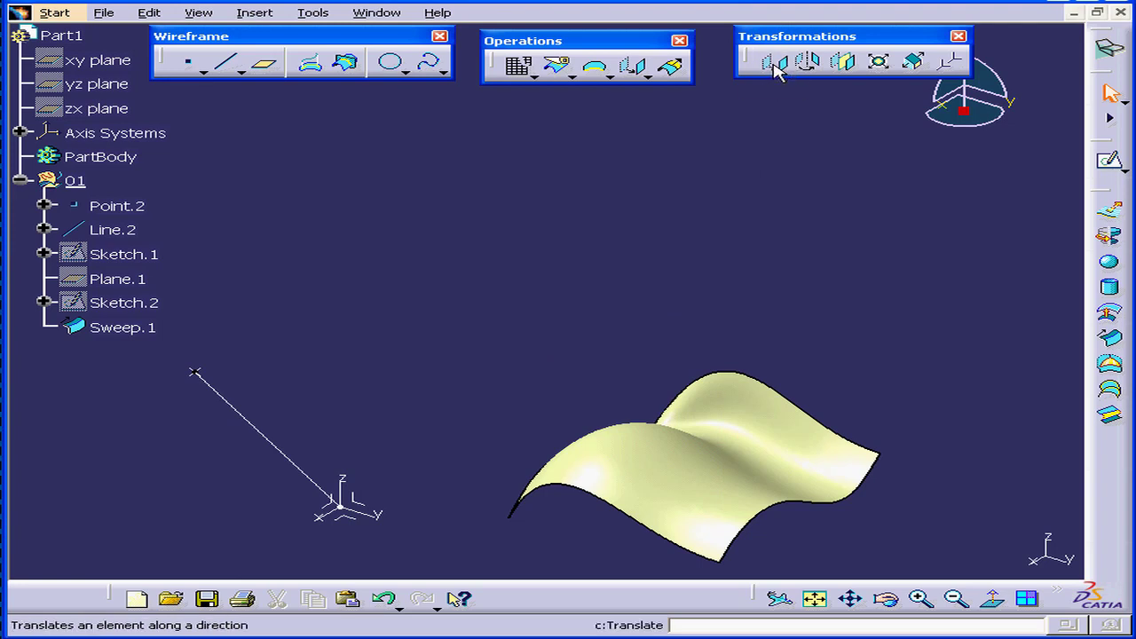
pyautogui.click(774, 67)
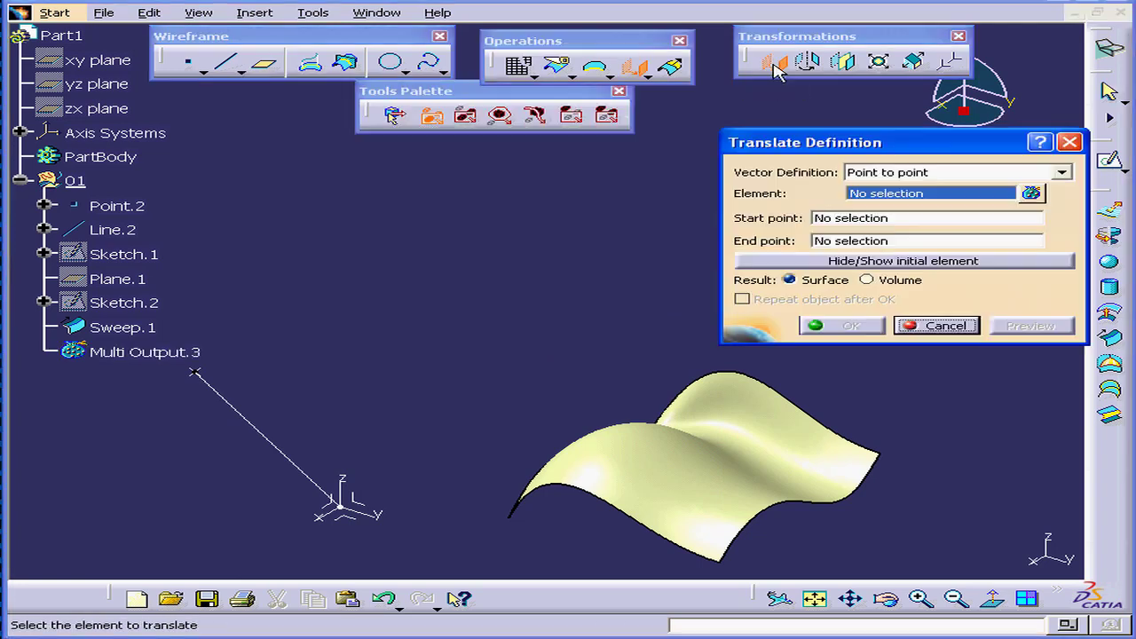
pyautogui.click(1062, 173)
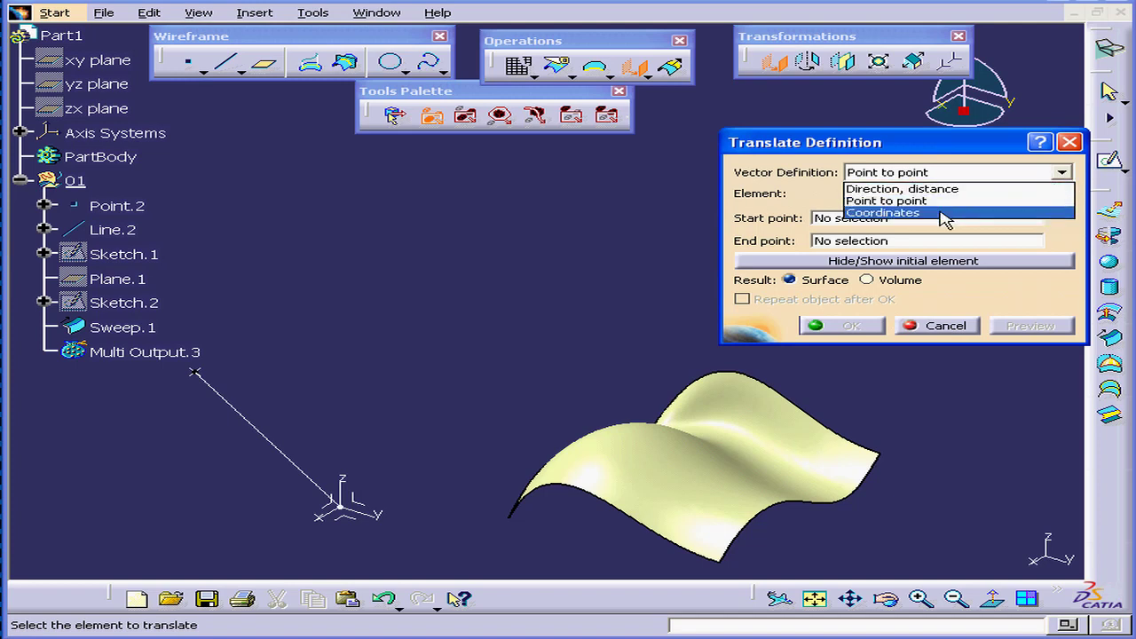
pyautogui.click(943, 214)
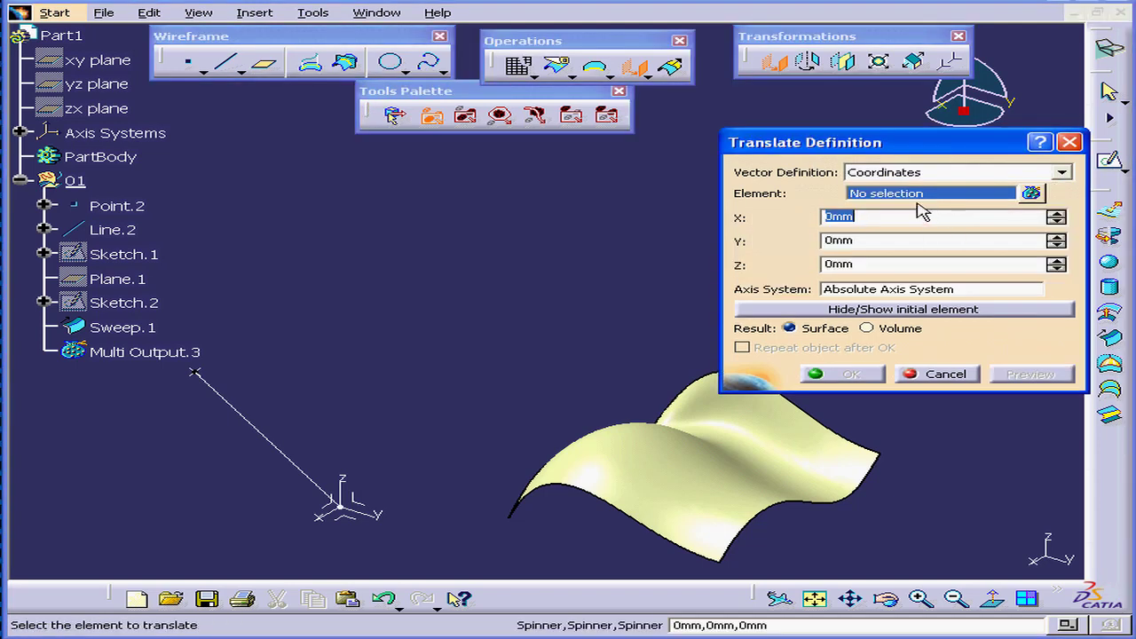
pyautogui.click(129, 330)
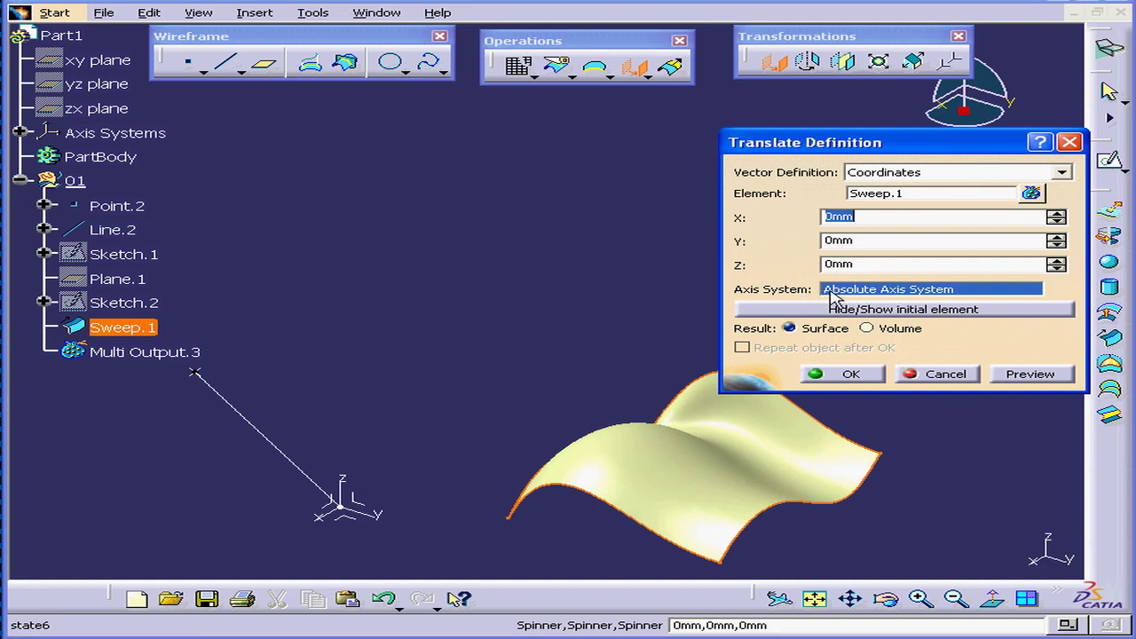
pyautogui.click(20, 132)
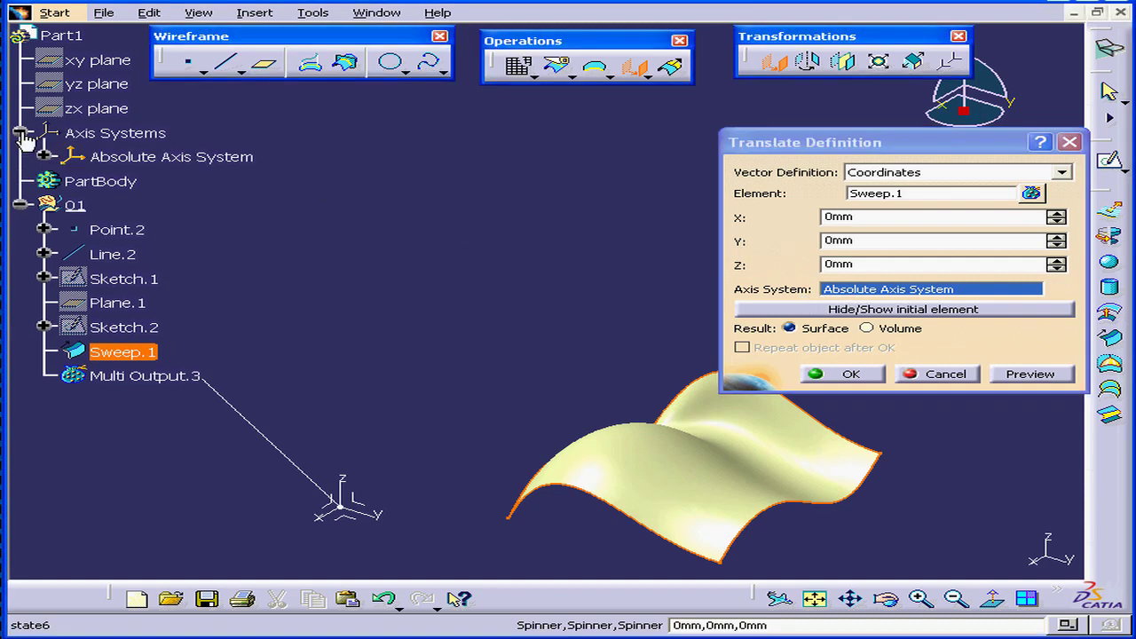
pyautogui.rightClick(160, 157)
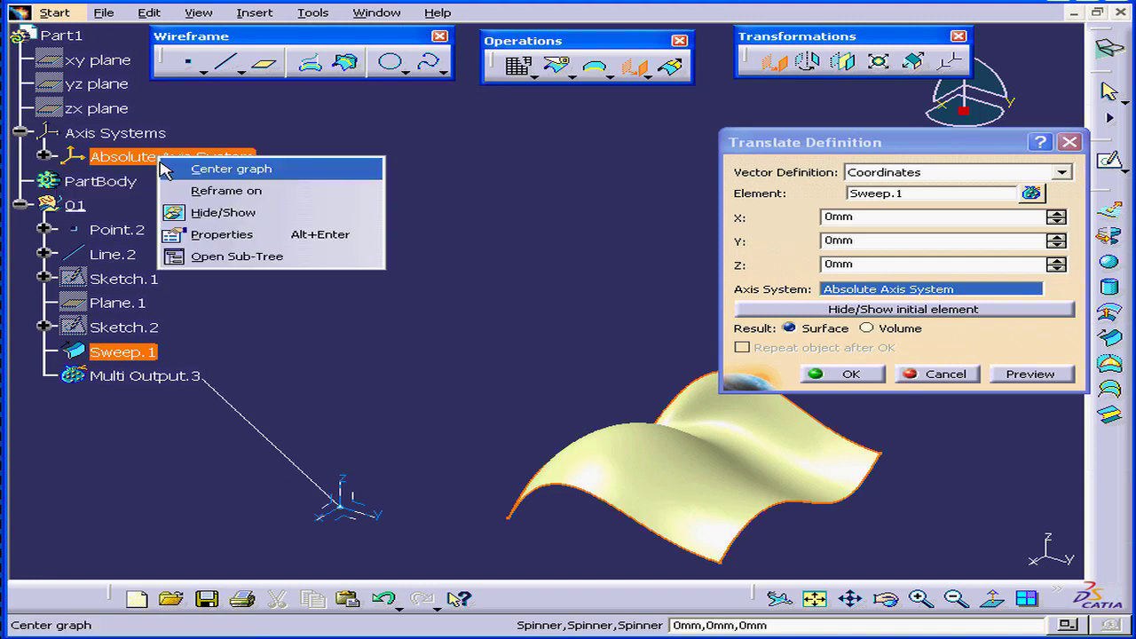
pyautogui.click(266, 144)
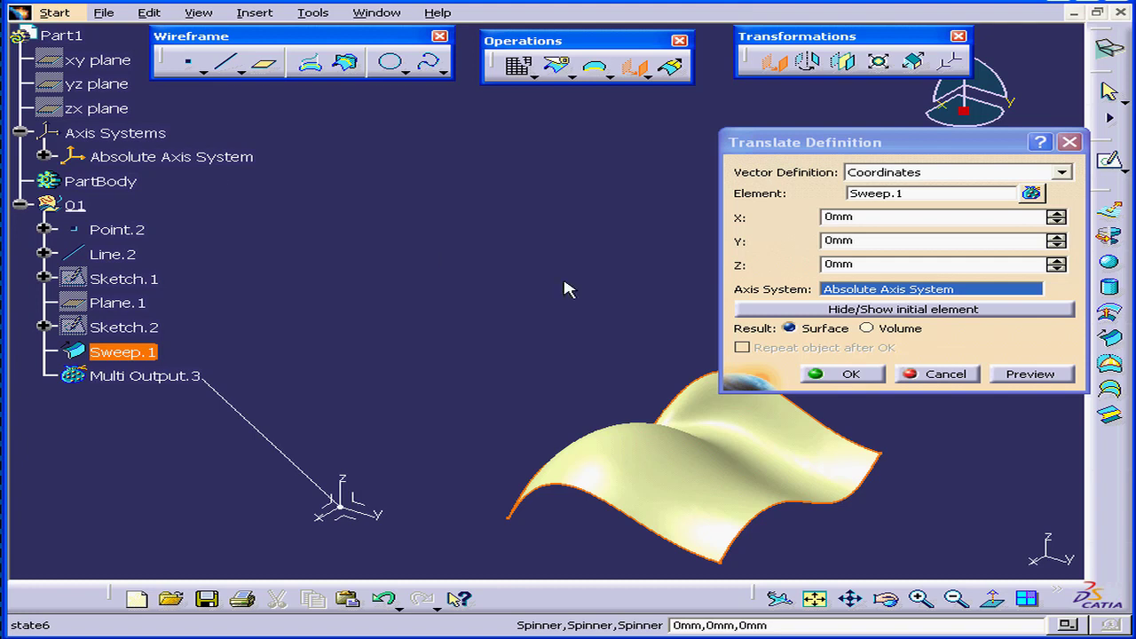
# Step: Set the Z coordinate of the translation to 10 mm and preview the translated surface
pyautogui.doubleClick(835, 264)
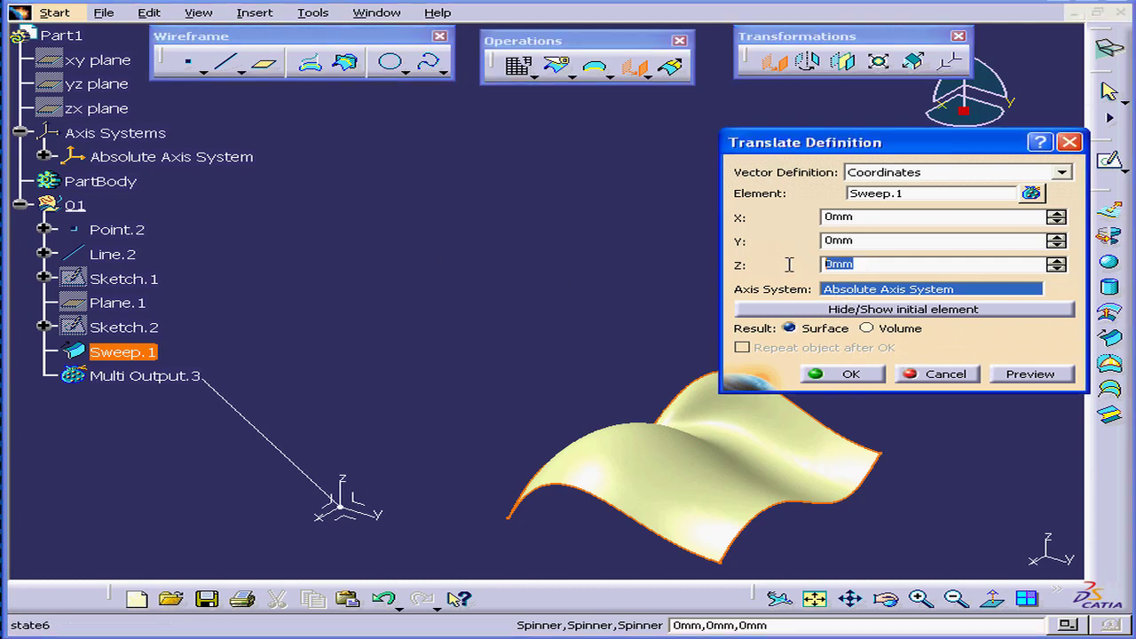
pyautogui.write('10')
pyautogui.press('Return')
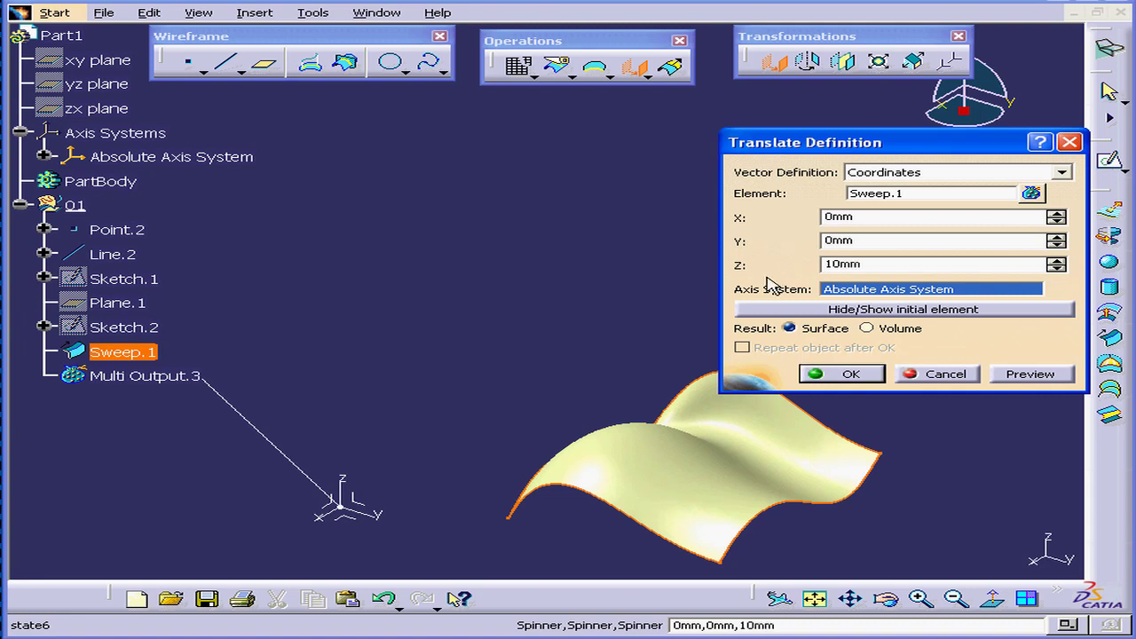
pyautogui.click(1030, 374)
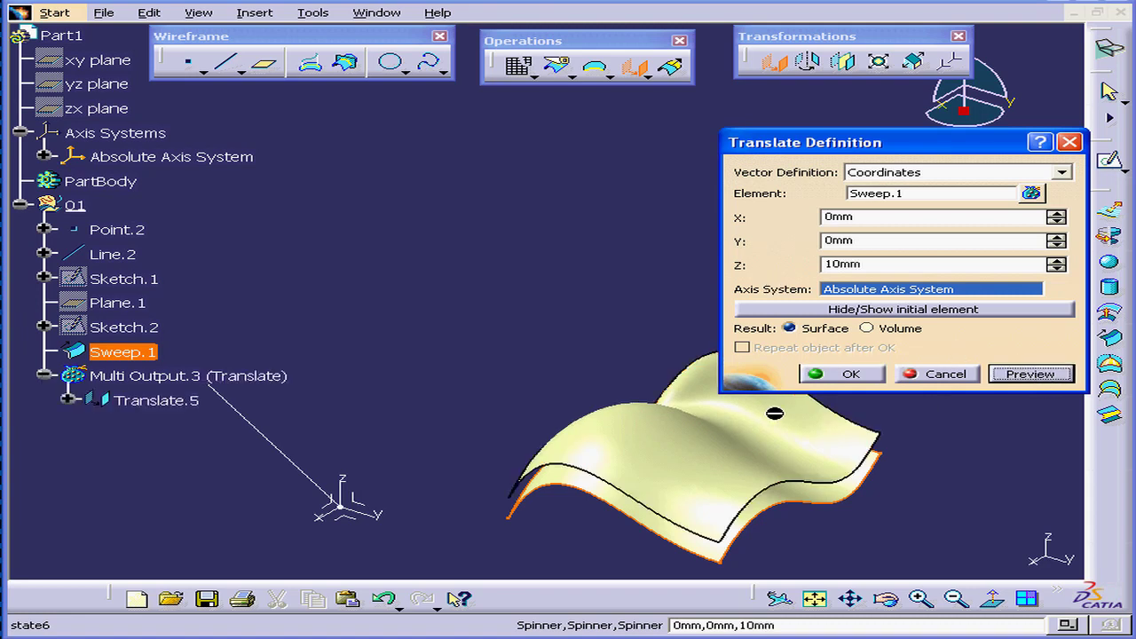
# Step: Create an axis system at Point.2 with its X axis along Line.2, and complete the translation relative to the Absolute Axis System
pyautogui.rightClick(863, 293)
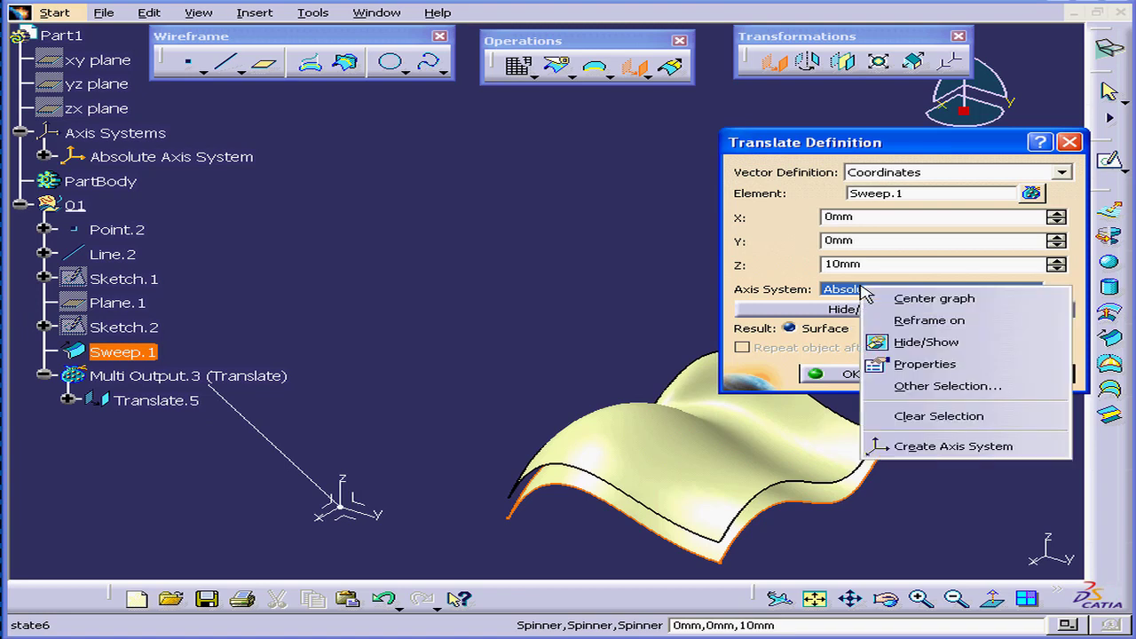
pyautogui.click(980, 446)
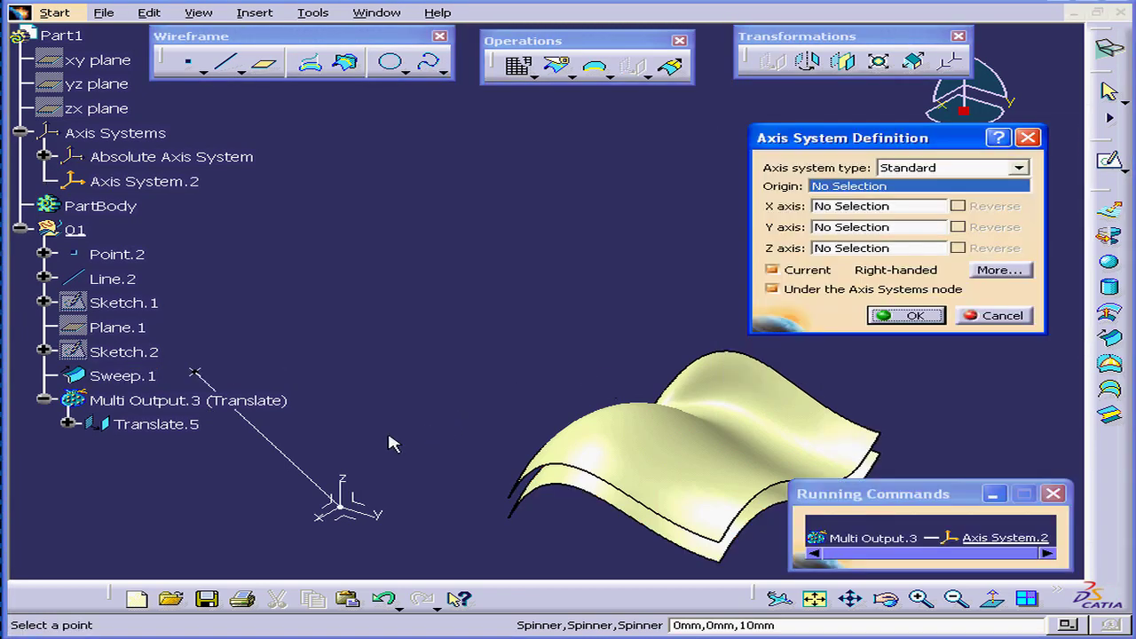
pyautogui.moveTo(392, 443); pyautogui.dragTo(426, 429, button='middle')
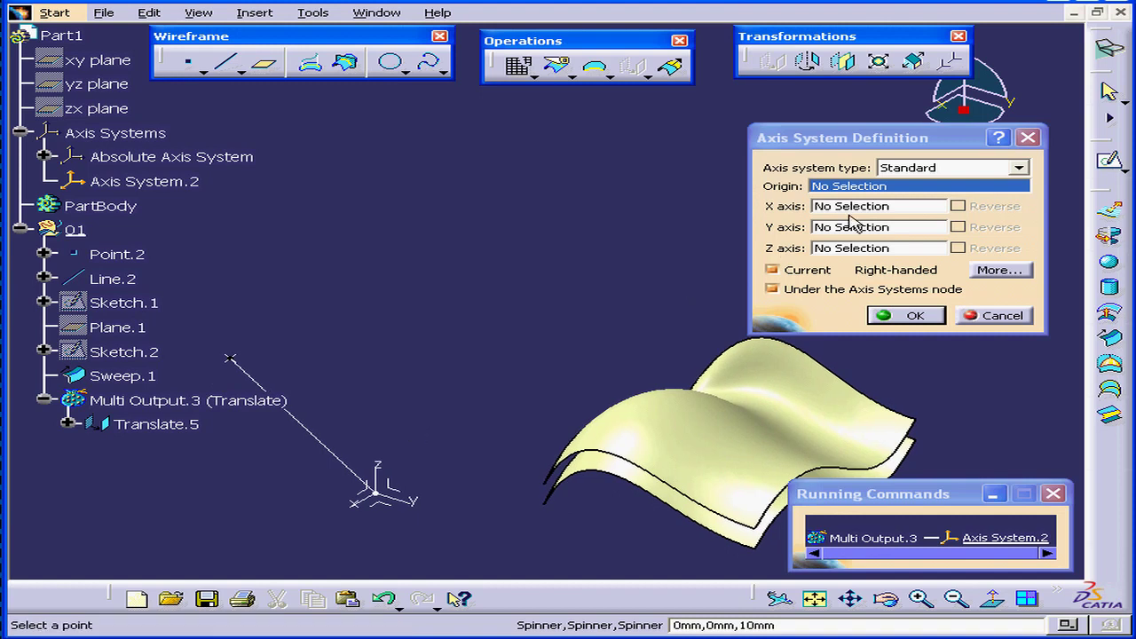
pyautogui.click(233, 361)
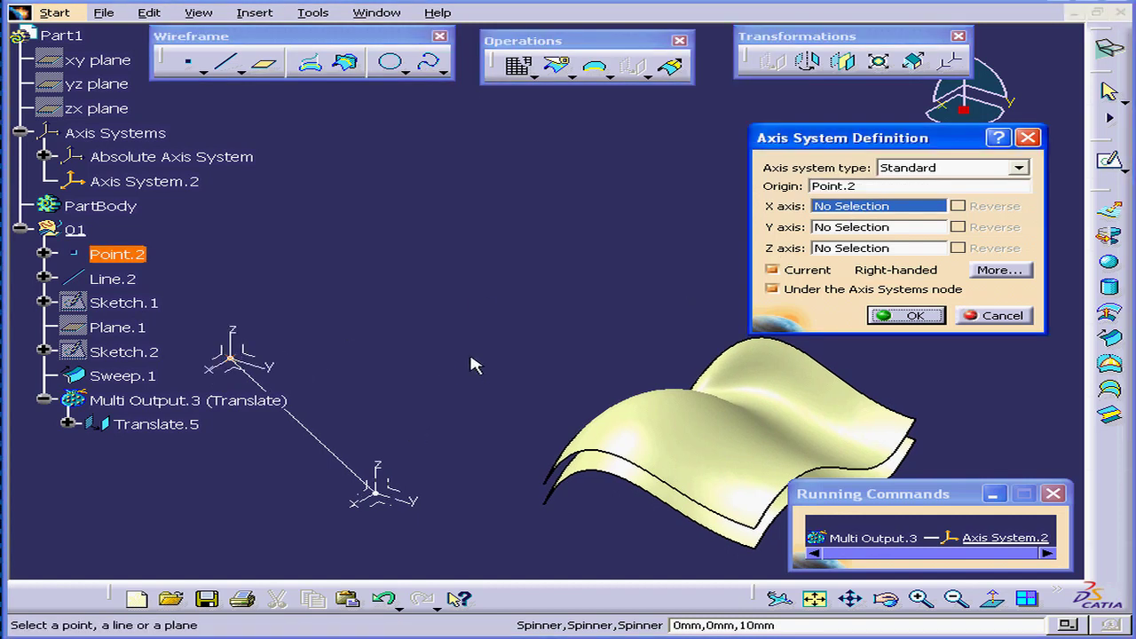
pyautogui.click(265, 389)
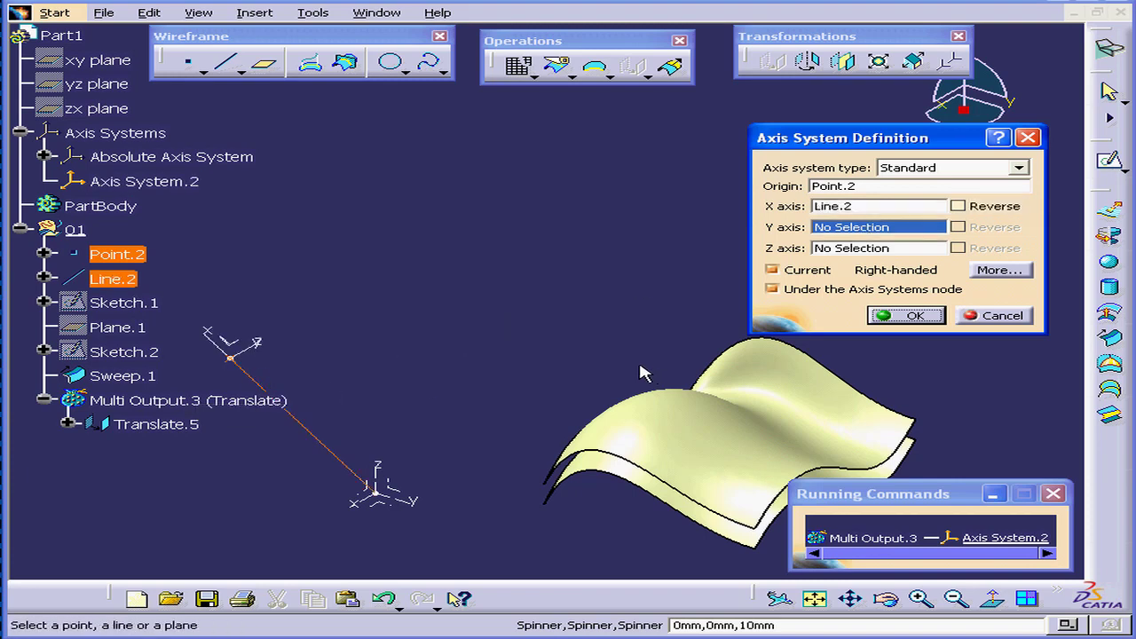
pyautogui.click(930, 318)
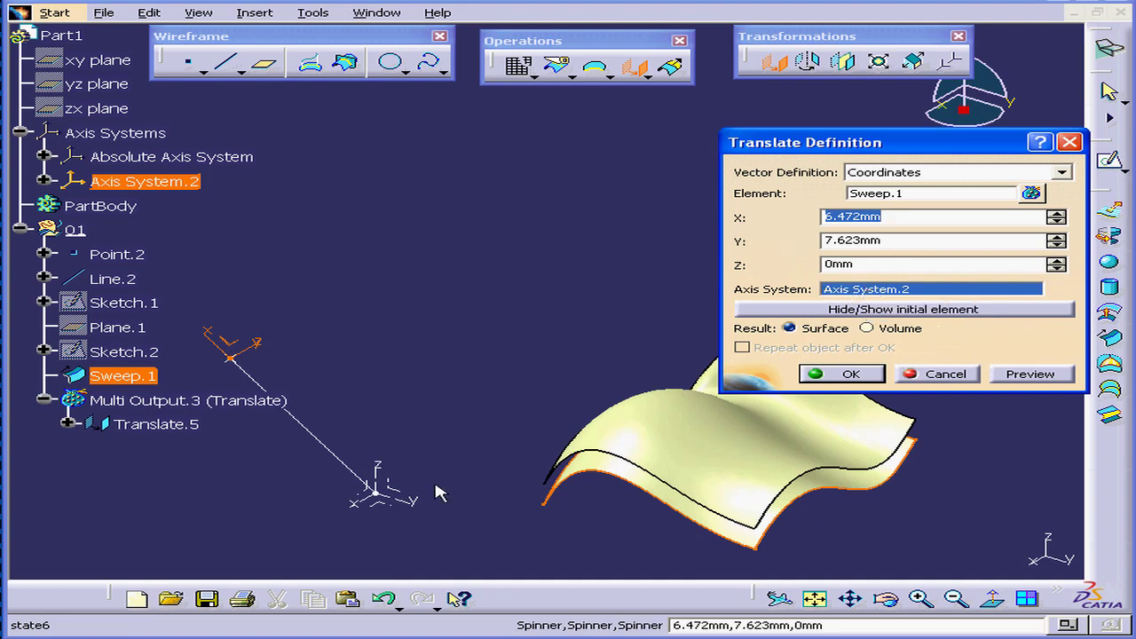
pyautogui.click(375, 494)
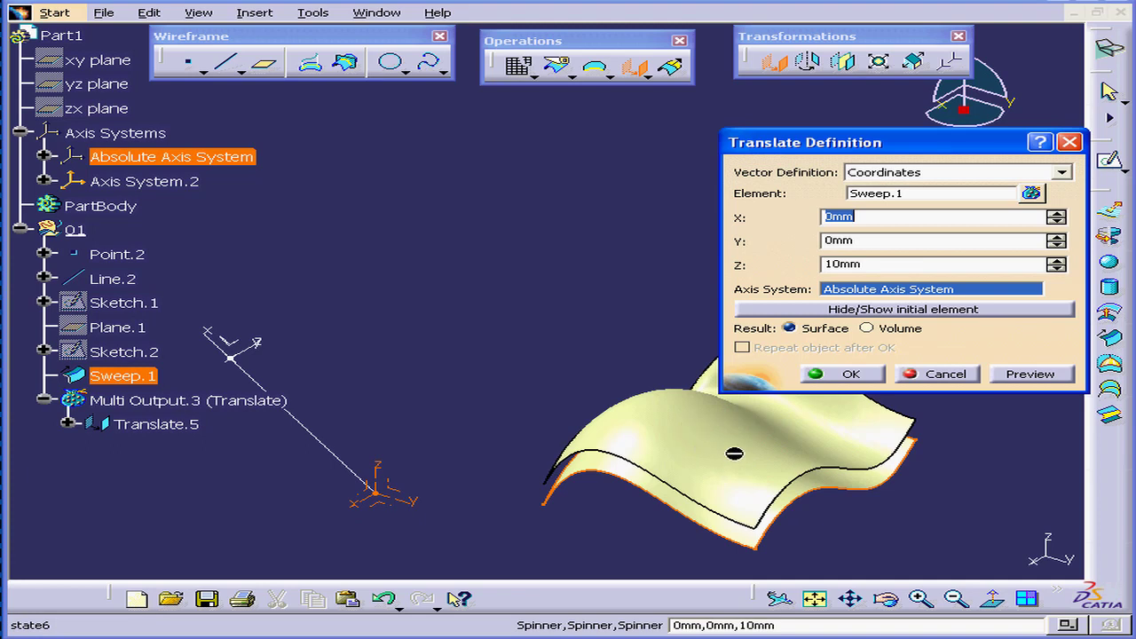
pyautogui.click(857, 376)
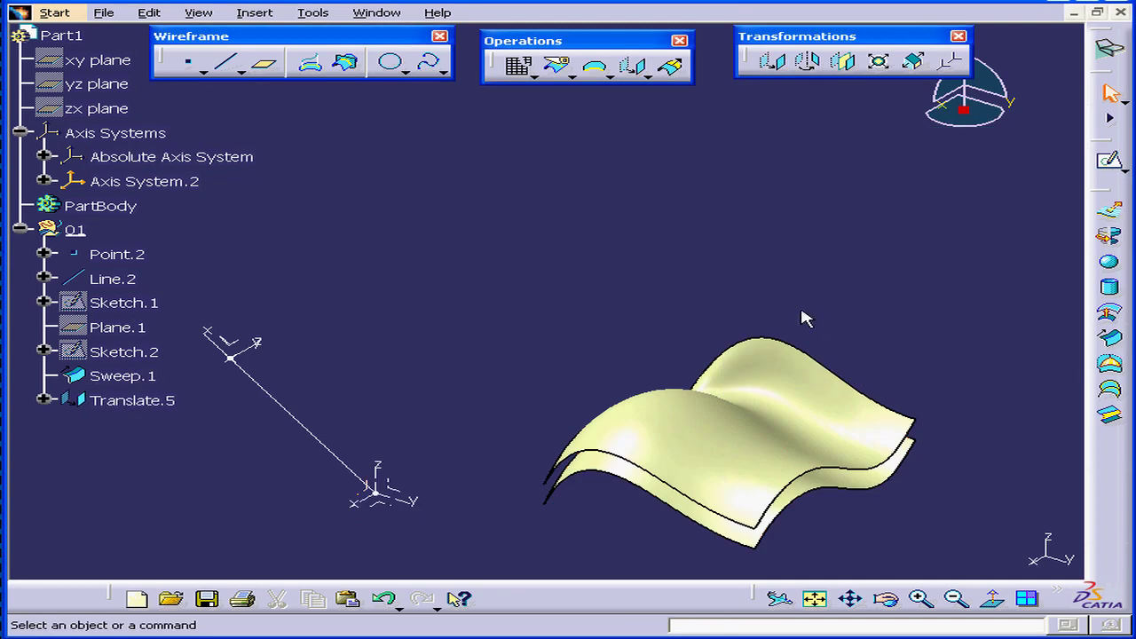